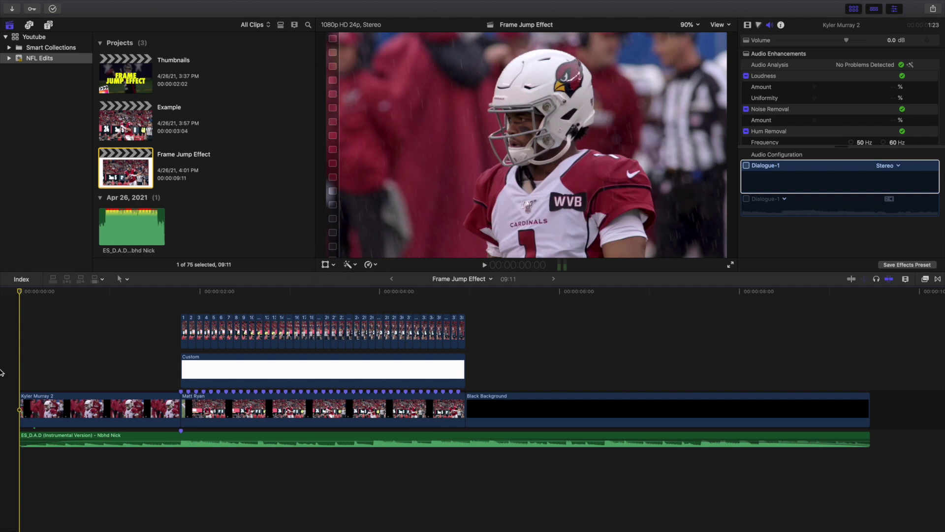
Step: Play the Frame Jump Effect project repeatedly to review the finished effect, and return the playhead to the start
key(space)
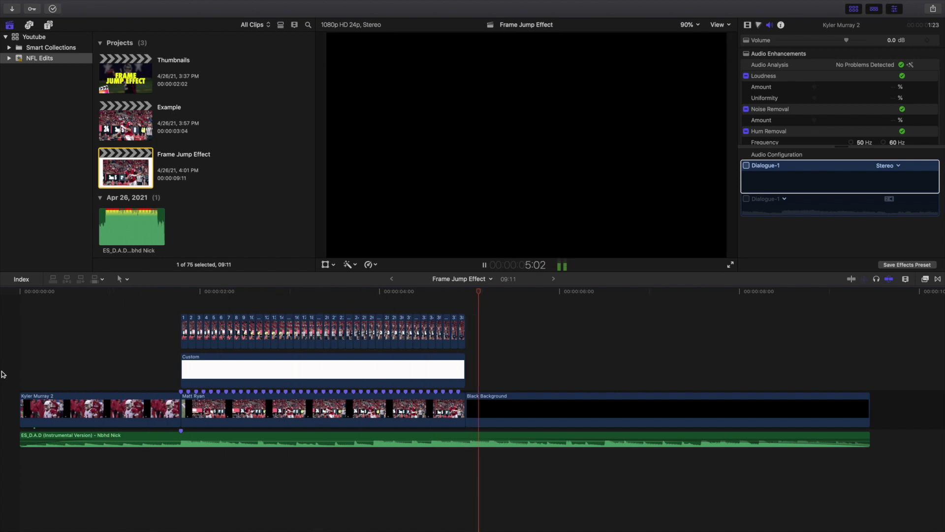
click(126, 350)
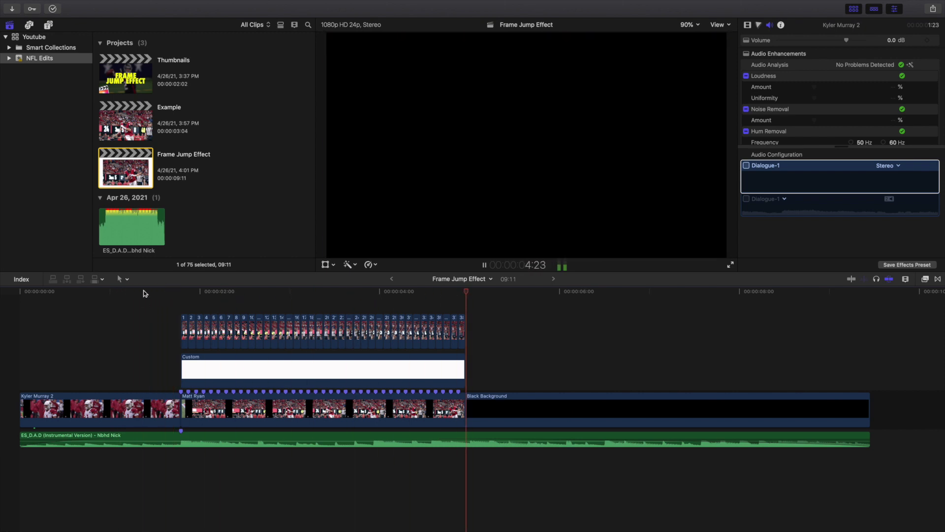
click(146, 305)
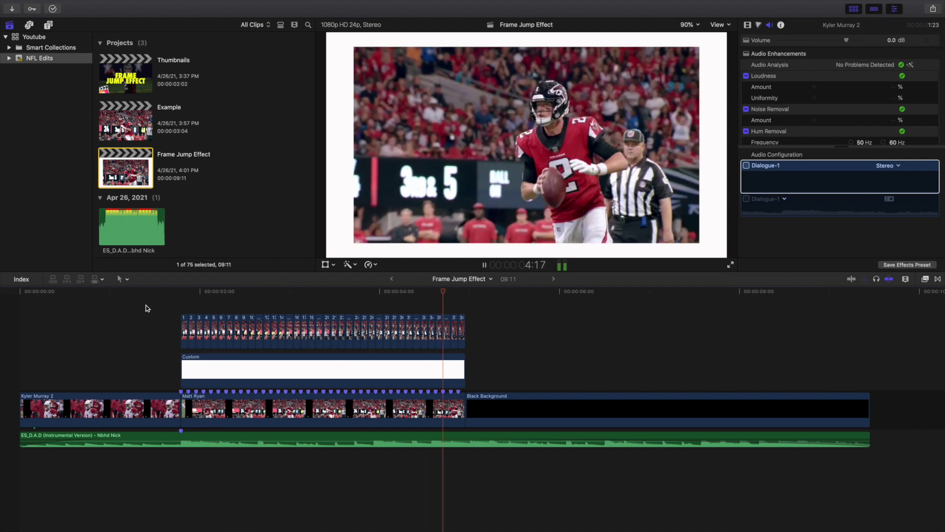
click(145, 305)
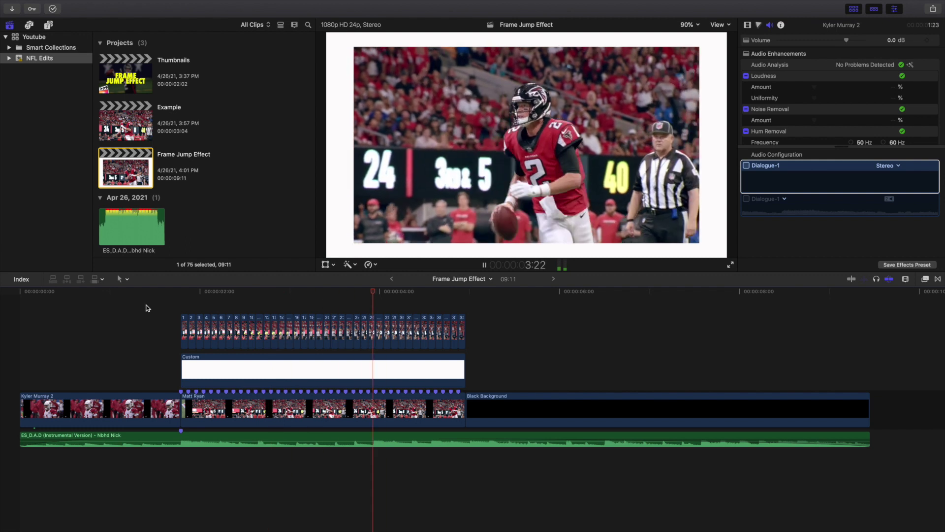
key(space)
click(146, 308)
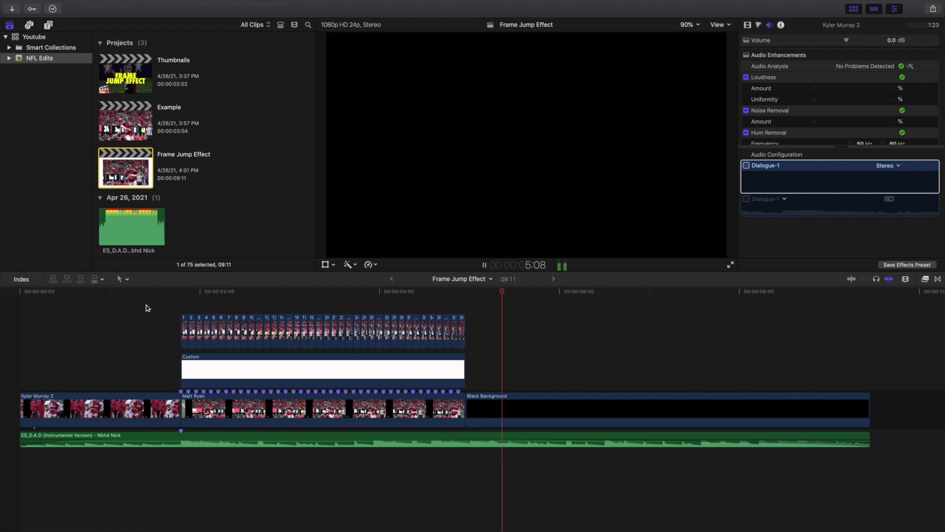
key(space)
key(Home)
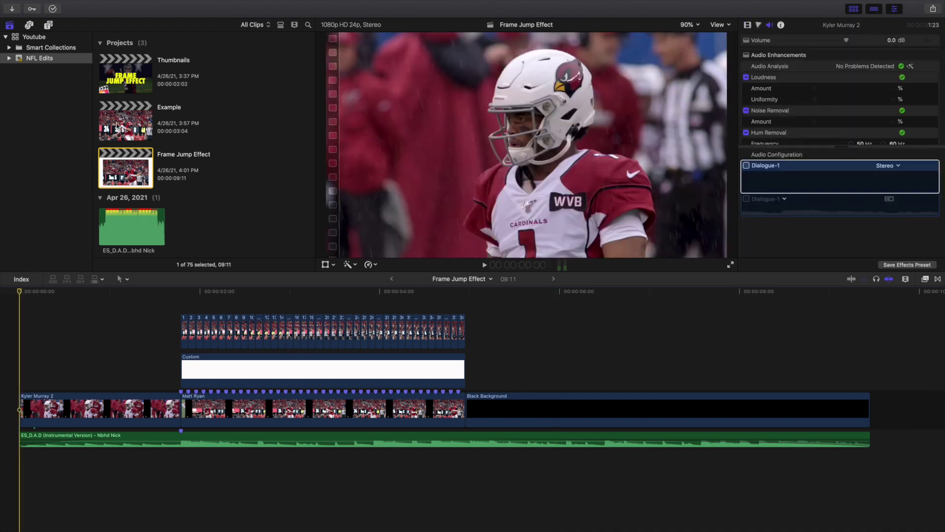
Step: Open the Example project and place a duplicate of the Matt Ryan clip directly above the original, aligned at the start
double_click(118, 126)
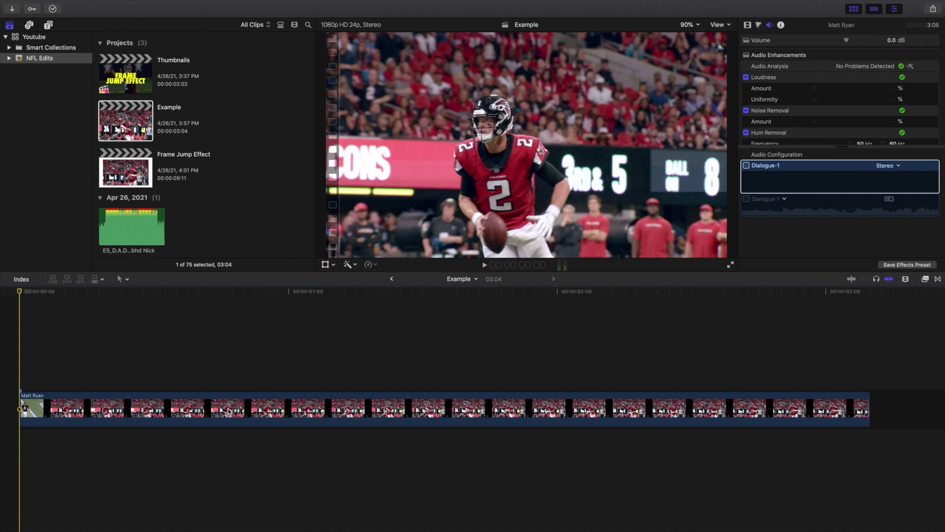
click(73, 417)
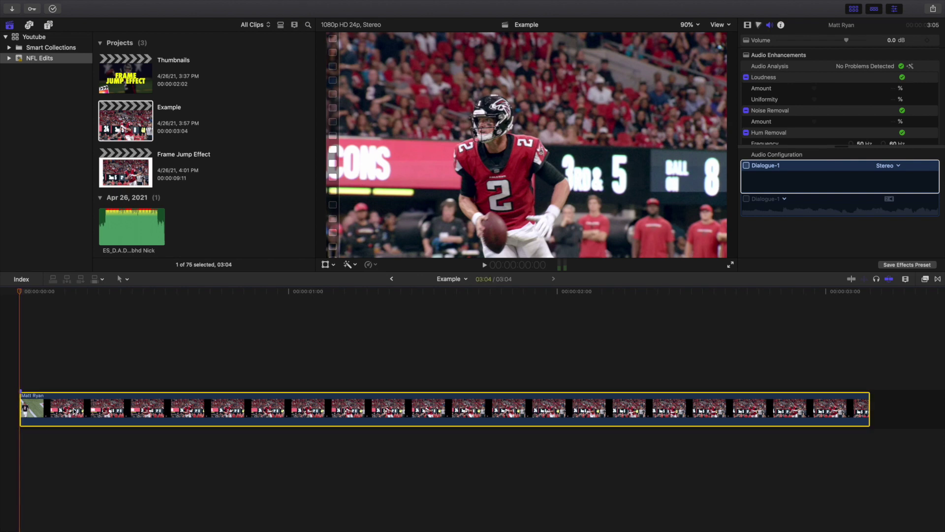
drag(74, 411, 73, 374)
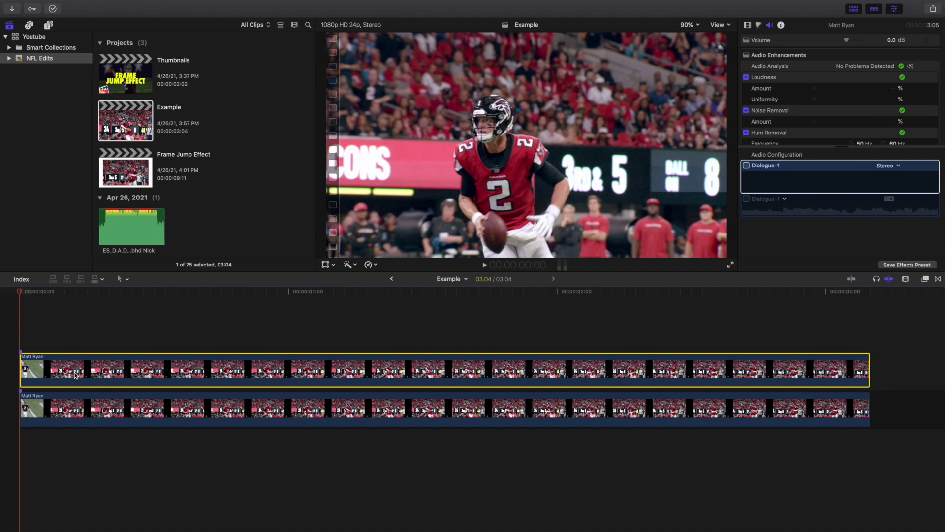
click(14, 336)
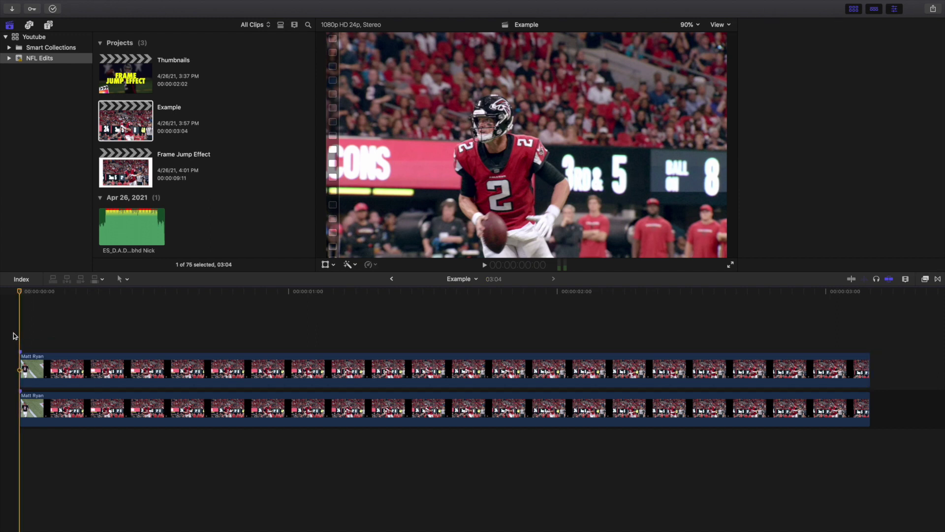
Step: Add a freeze frame at the start of the upper Matt Ryan copy and delete the moving footage after it
click(40, 368)
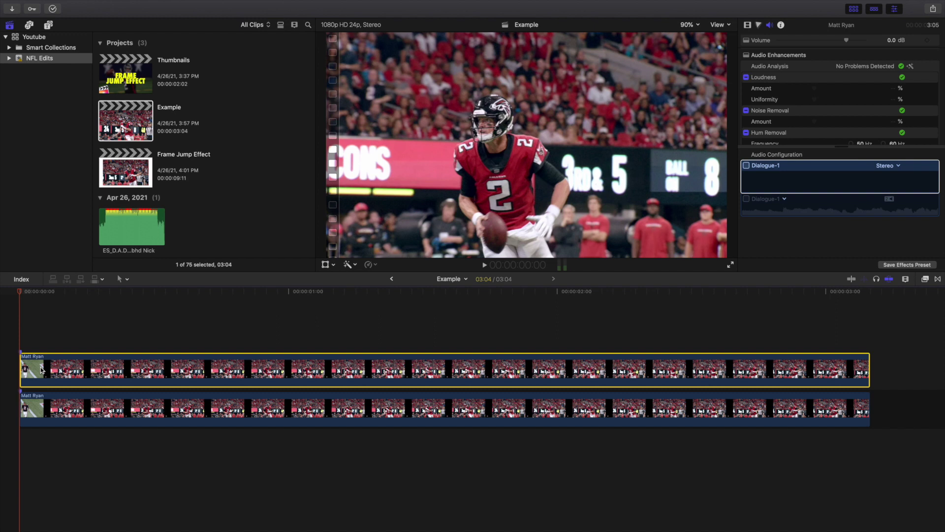
key(alt+f)
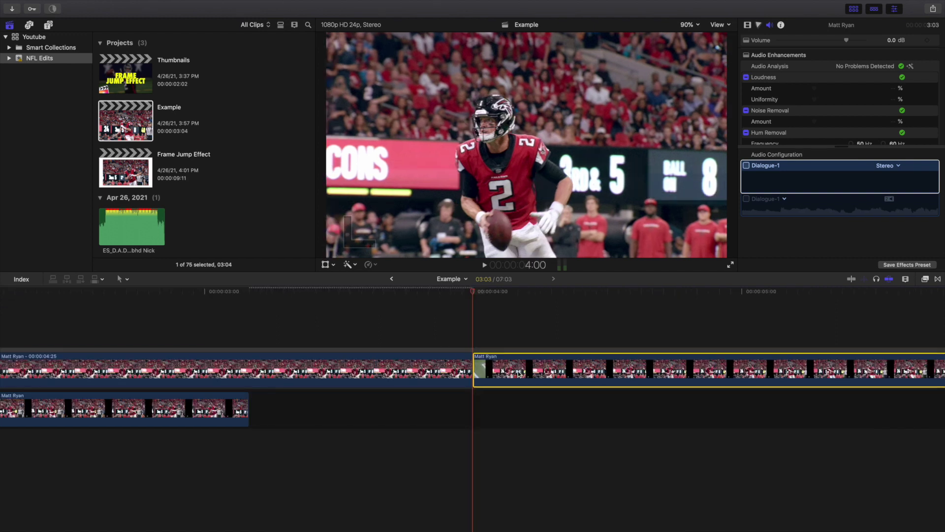
key(Delete)
Step: Set the duration of the freeze frame above the Matt Ryan clip to 2 frames
click(314, 371)
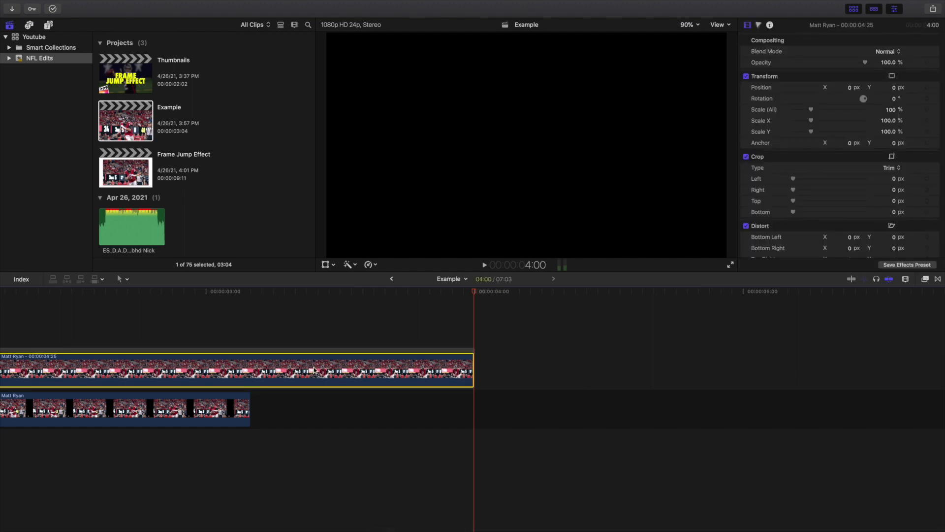
key(ctrl+d)
text(2)
key(Return)
scroll(7, 362, left, 1)
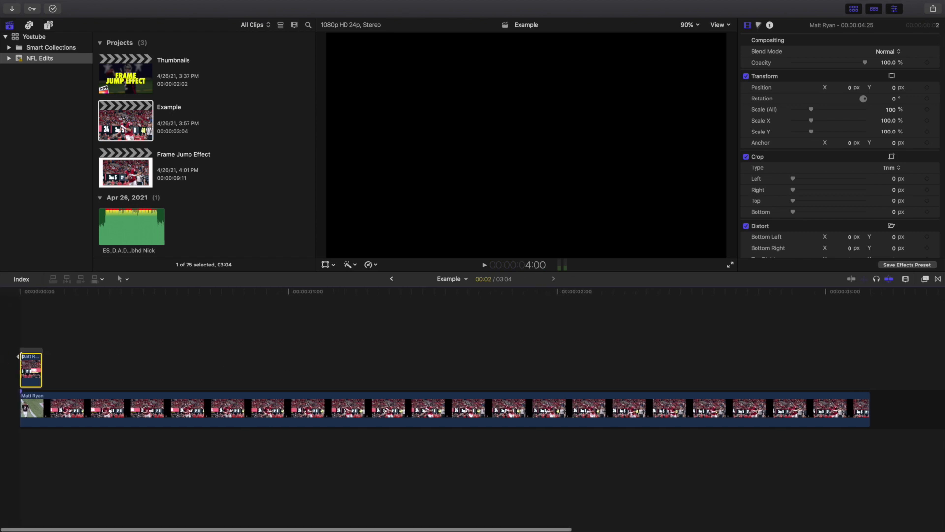
Step: Lift the first 2-frame freeze frame out of its storyline so it is a separate connected clip
click(20, 346)
right_click(29, 362)
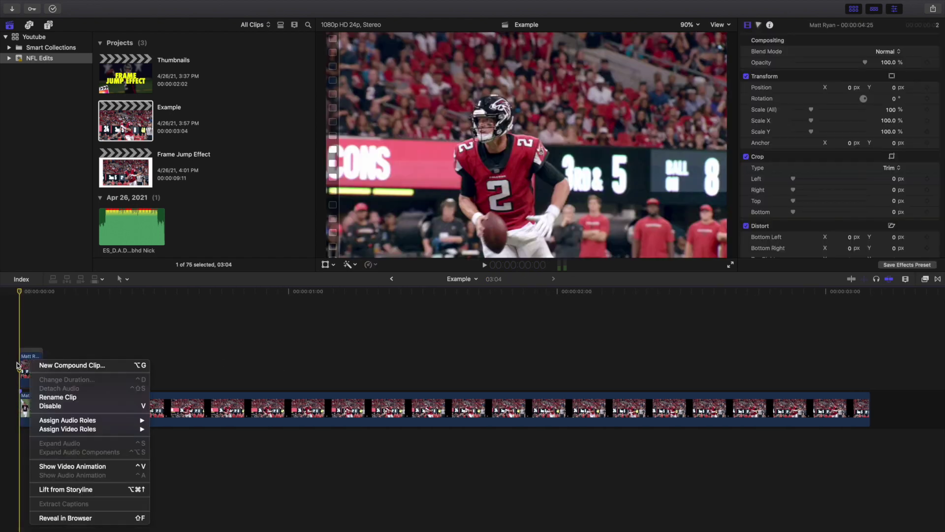
click(18, 365)
right_click(26, 366)
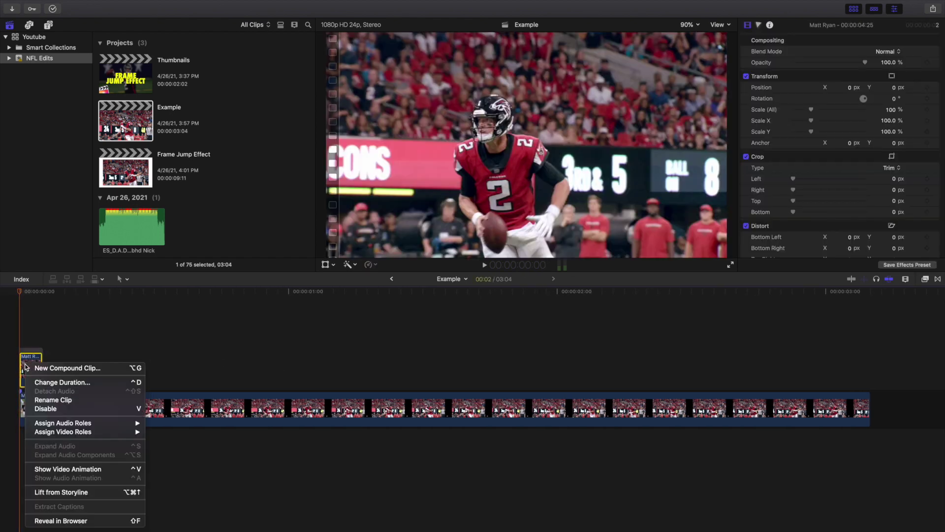
click(74, 492)
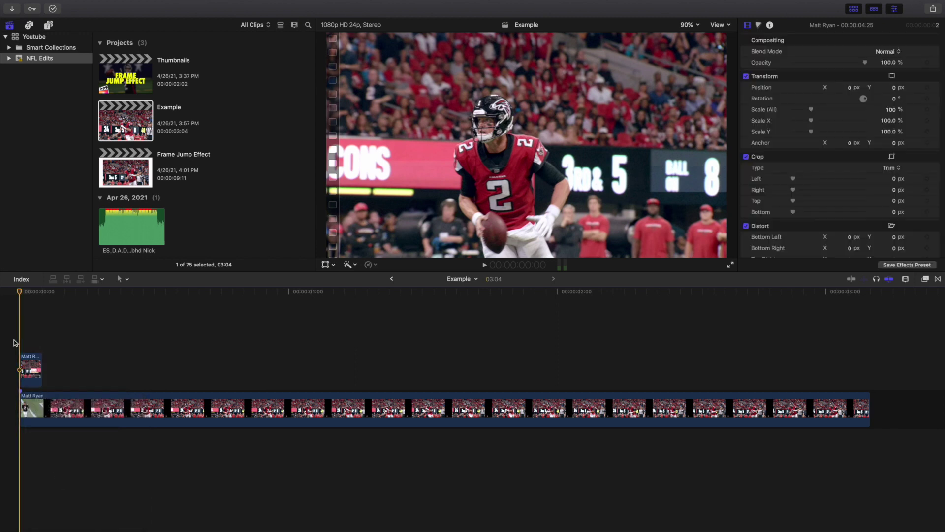
Step: Advance the playhead two frames from the start and add a marker to the main Matt Ryan clip there
key(Right)
key(Right)
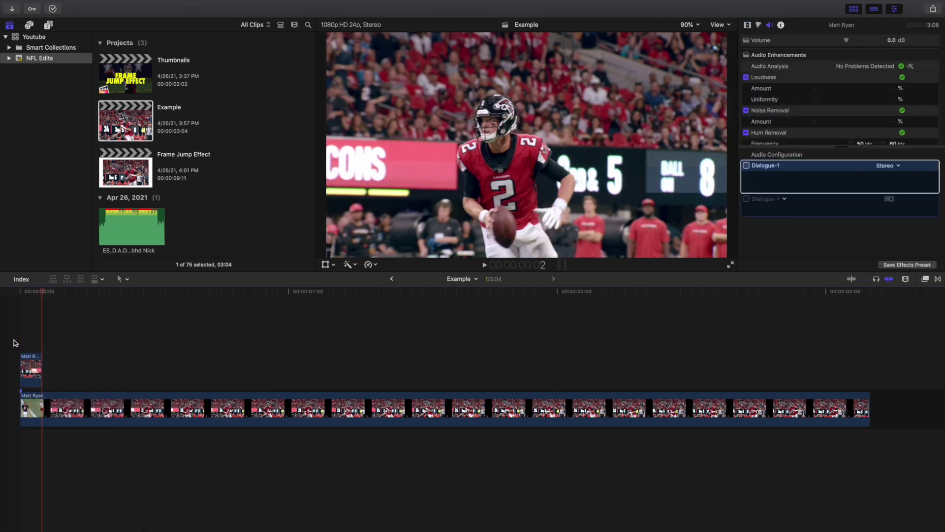
key(m)
Step: Duplicate the main Matt Ryan clip above itself and trim the copy's start to the marker at frame 2
click(60, 401)
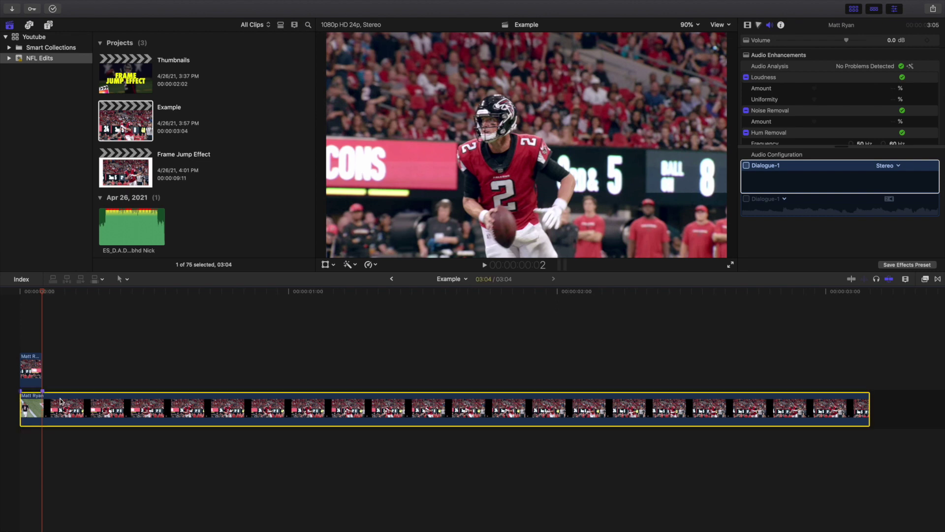
drag(60, 400, 66, 369)
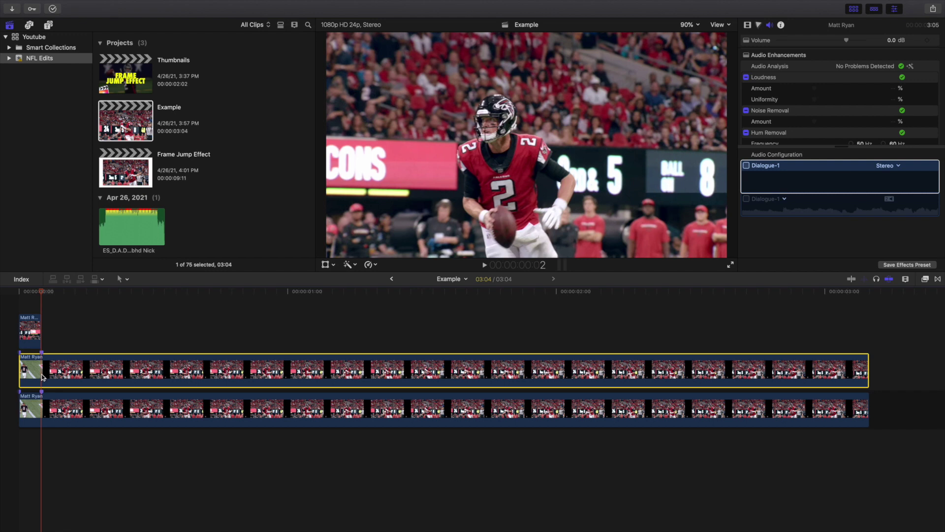
key(alt+bracketleft)
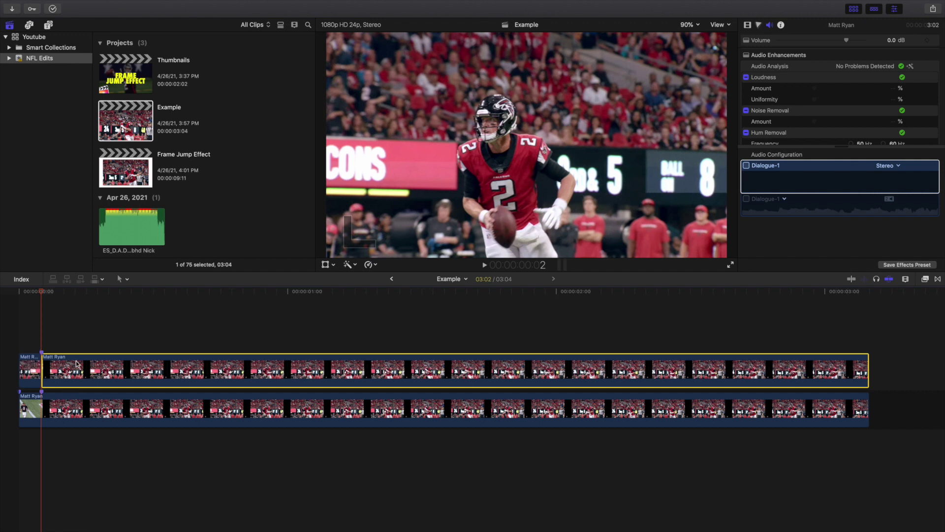
Step: Replace the trimmed copy with a freeze frame taken at frame 2, lasting 2 frames
key(alt+f)
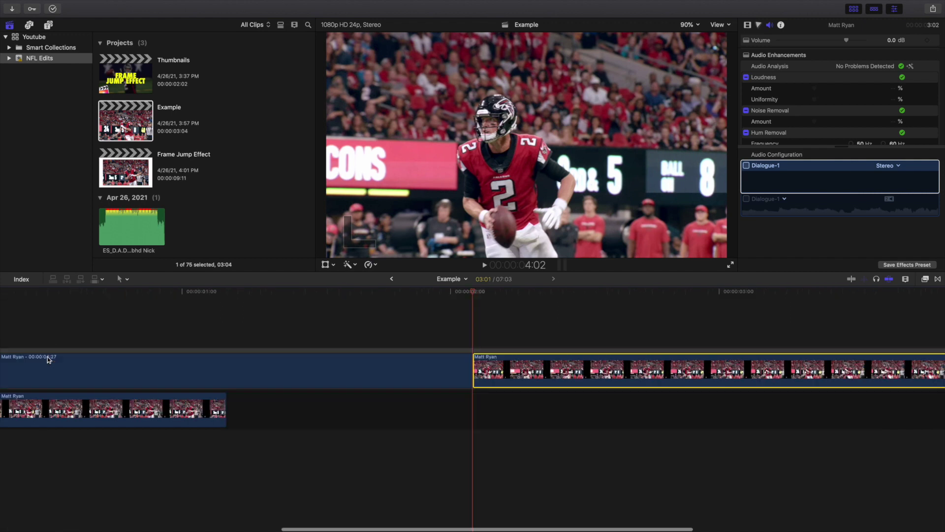
key(BackSpace)
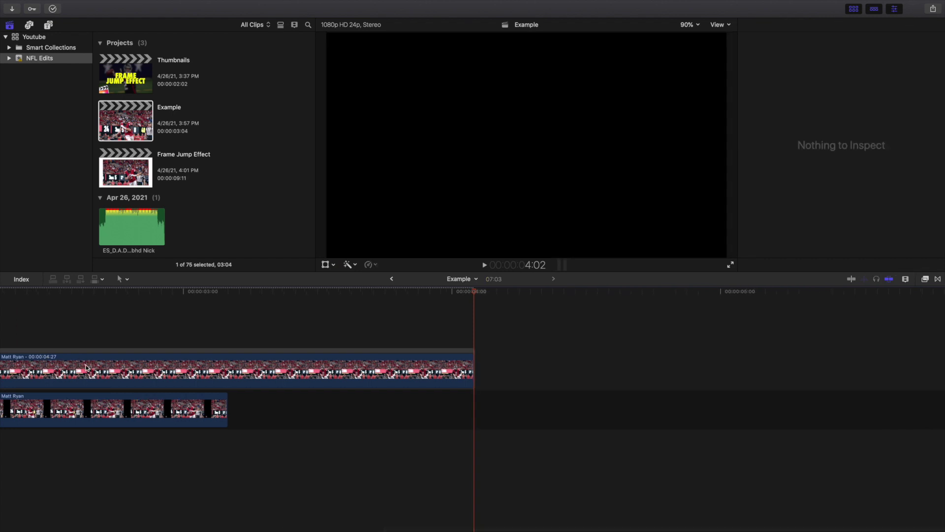
click(85, 366)
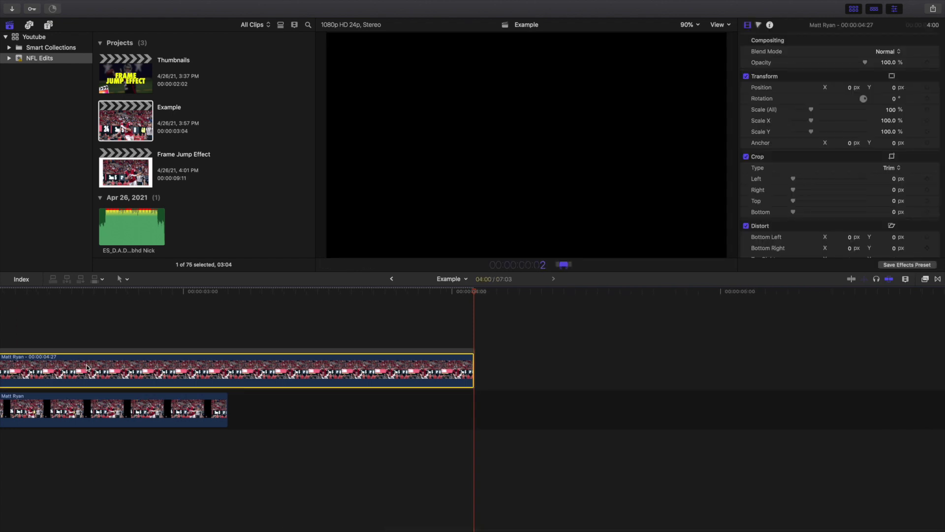
key(super+z)
scroll(75, 365, left, 3)
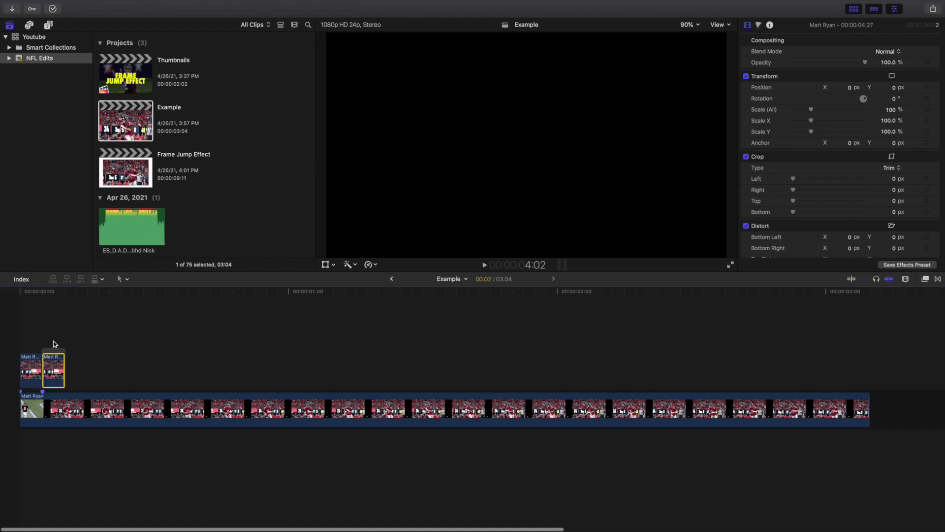
Step: Lift the second freeze frame out of its storyline, leaving it connected beside the first
click(53, 357)
right_click(54, 362)
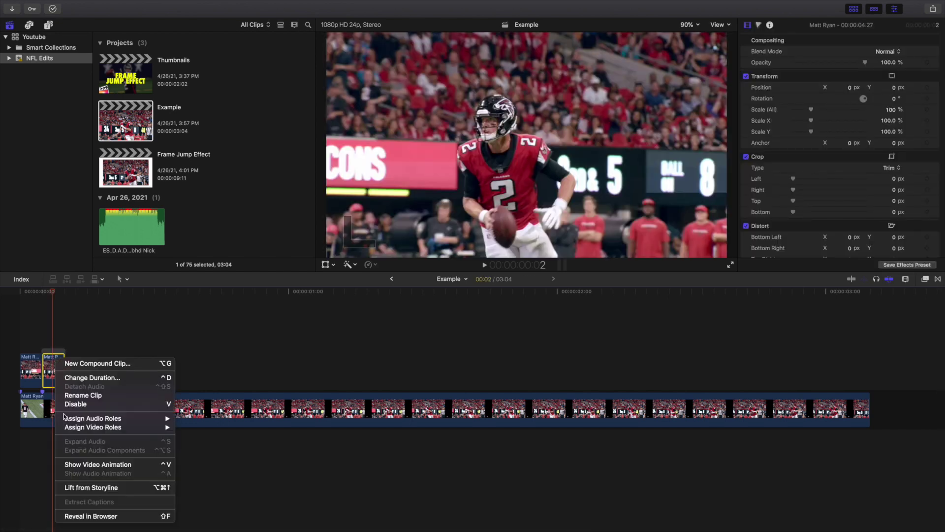
click(90, 487)
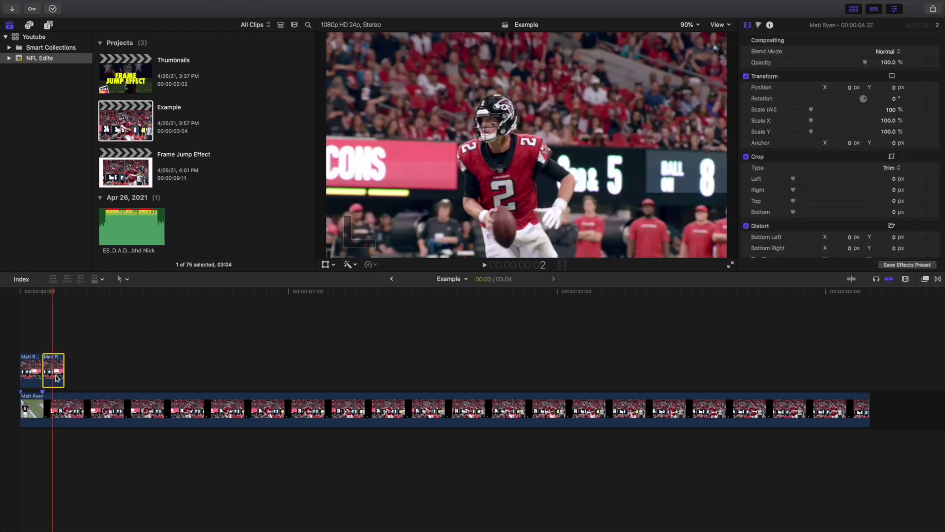
Step: Move the playhead to the end of the second freeze frame and mark the main clip at frame 4
click(44, 346)
key(Right)
key(Right)
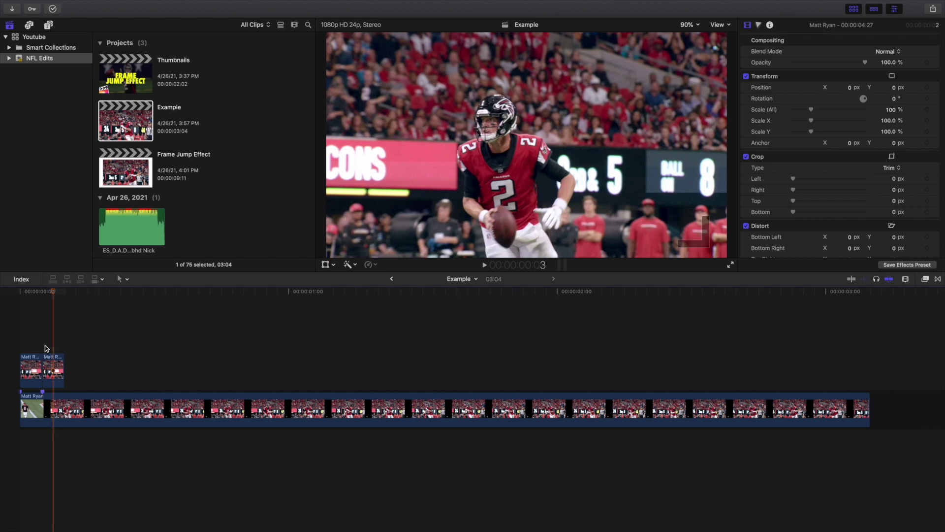
Step: Duplicate the main Matt Ryan clip above itself again and trim the copy's start to the frame 4 marker
click(66, 401)
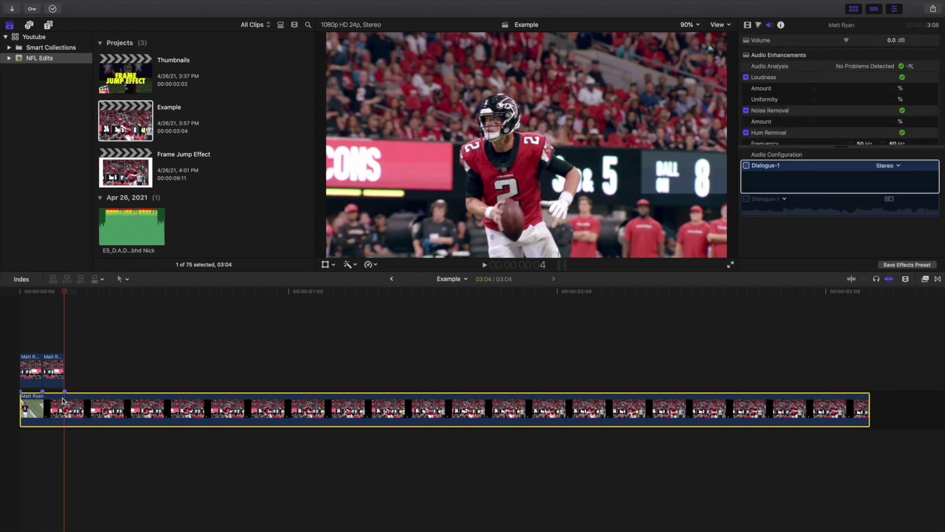
drag(65, 401, 72, 365)
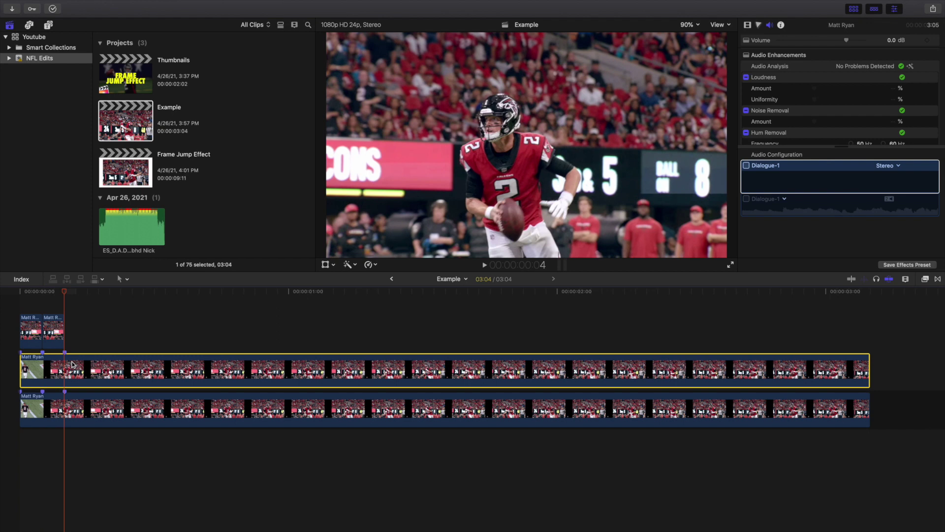
key(alt+bracketleft)
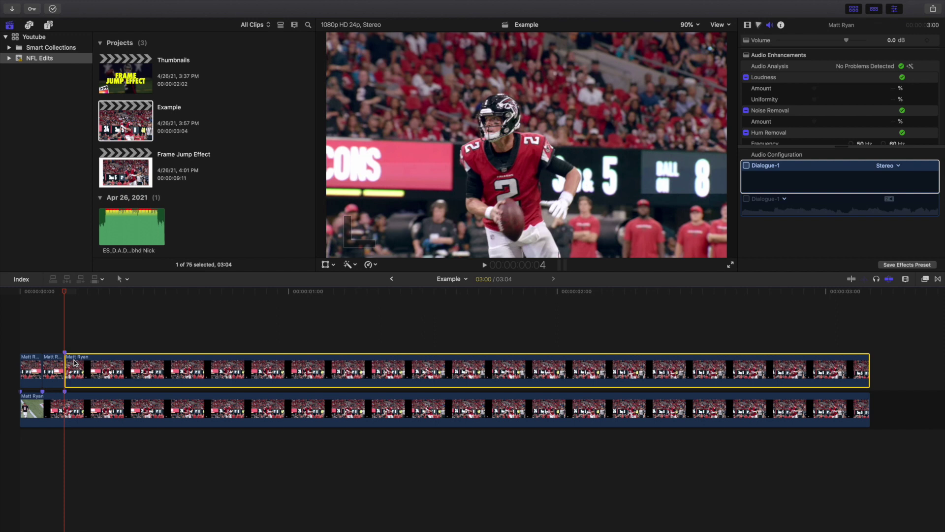
Step: Replace the new trimmed copy with a freeze frame taken at frame 4, lasting 2 frames
key(alt+f)
key(Delete)
click(115, 361)
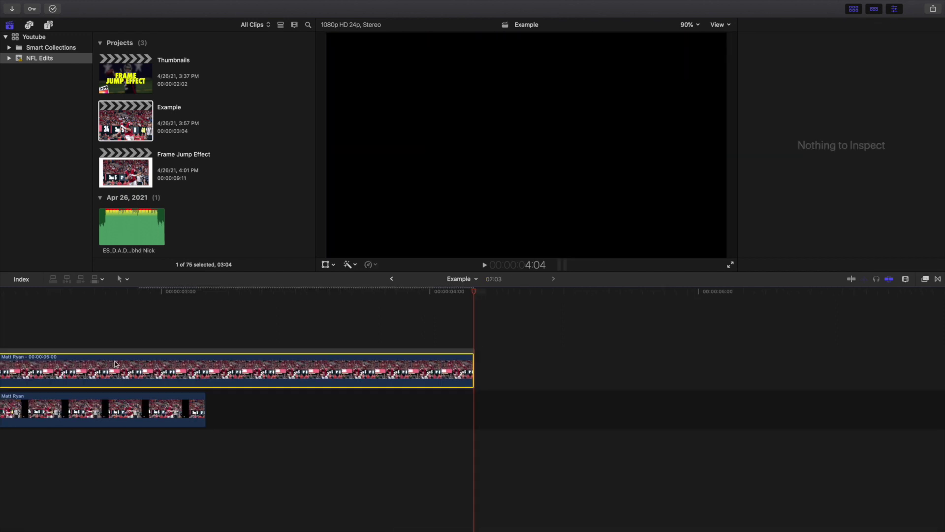
key(ctrl+d)
text(2)
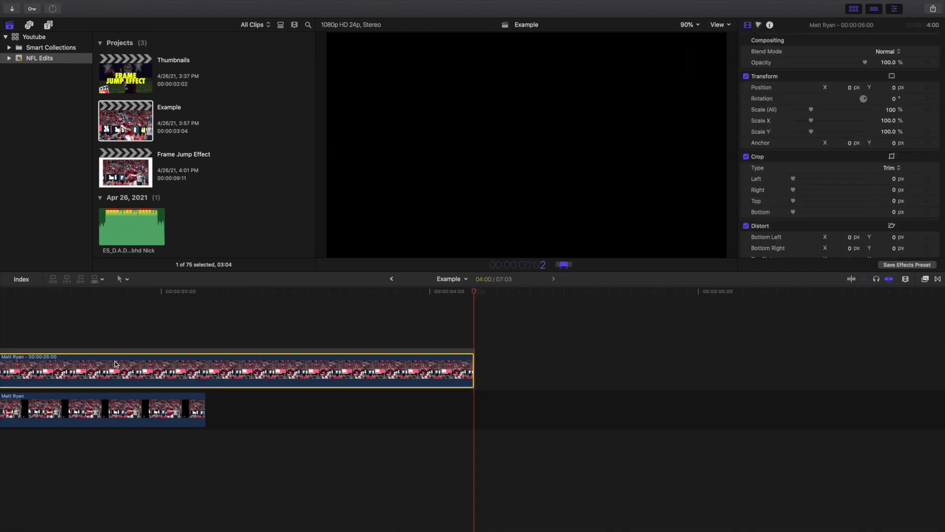
key(Return)
scroll(111, 361, left, 2)
Step: Lift the third freeze frame out of its storyline, leaving it connected beside the second
click(70, 341)
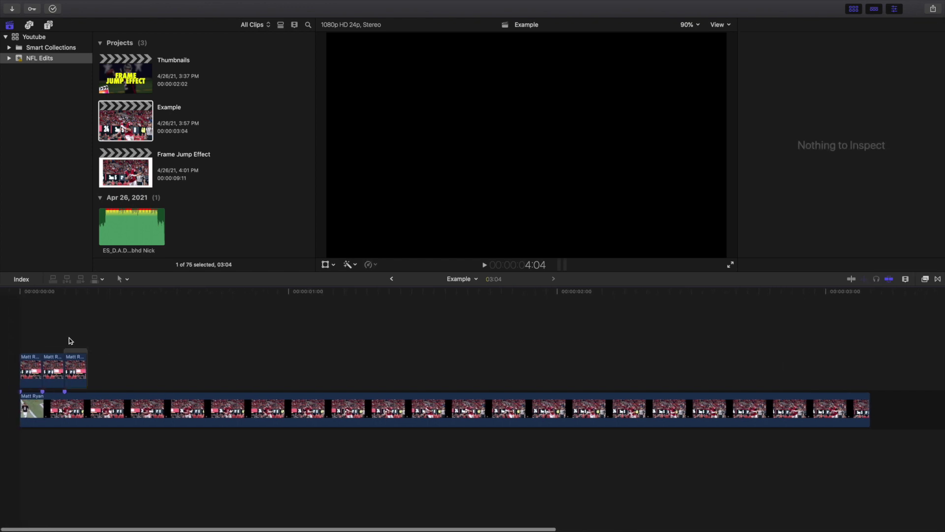
click(66, 367)
right_click(75, 360)
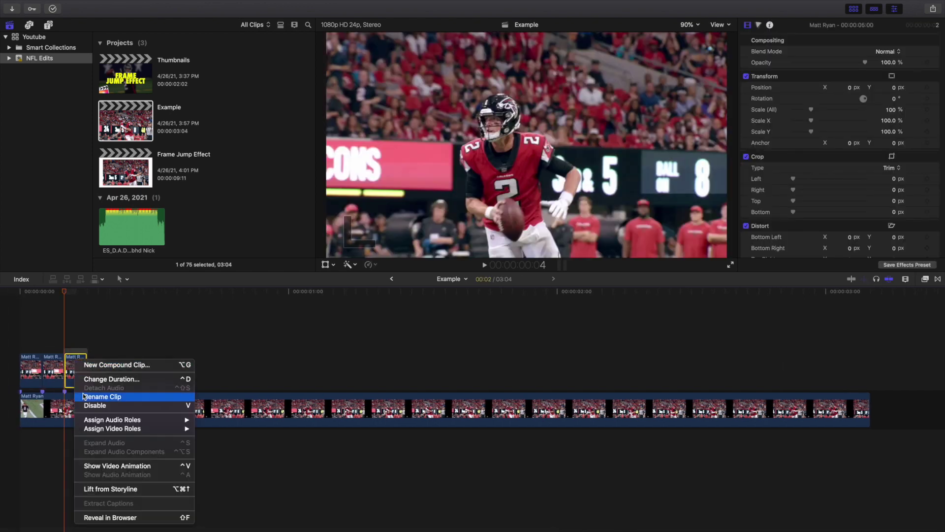
click(157, 487)
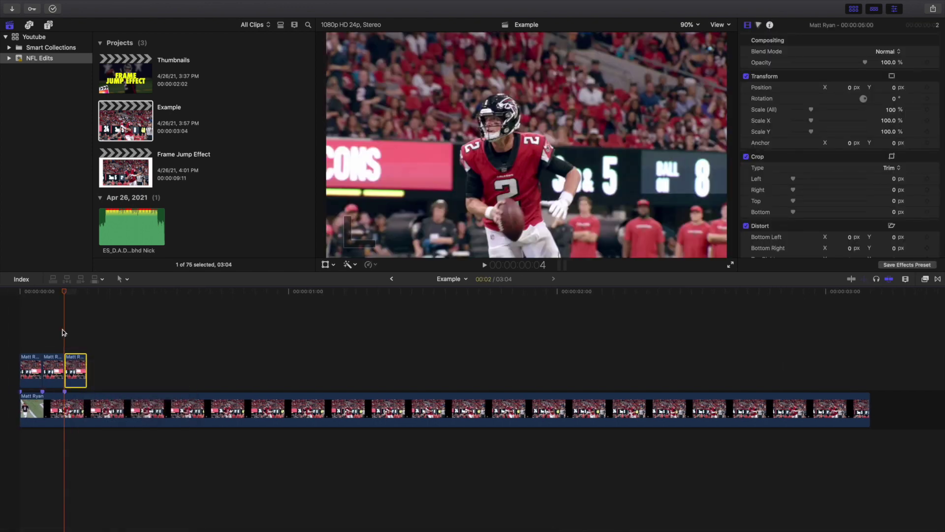
Step: Mark the main Matt Ryan clip at frame 6, duplicate it above itself and trim the copy's start to that marker
key(Right)
key(Right)
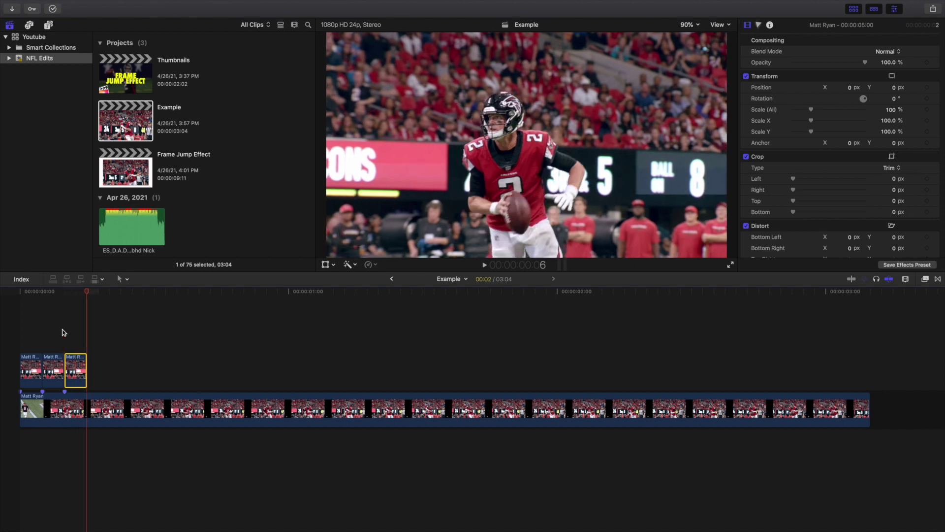
click(86, 405)
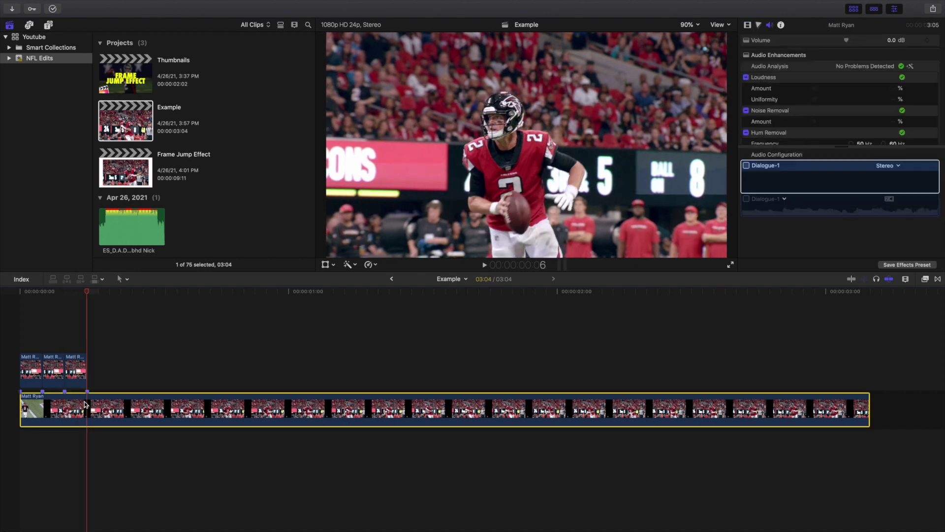
drag(84, 404, 88, 364)
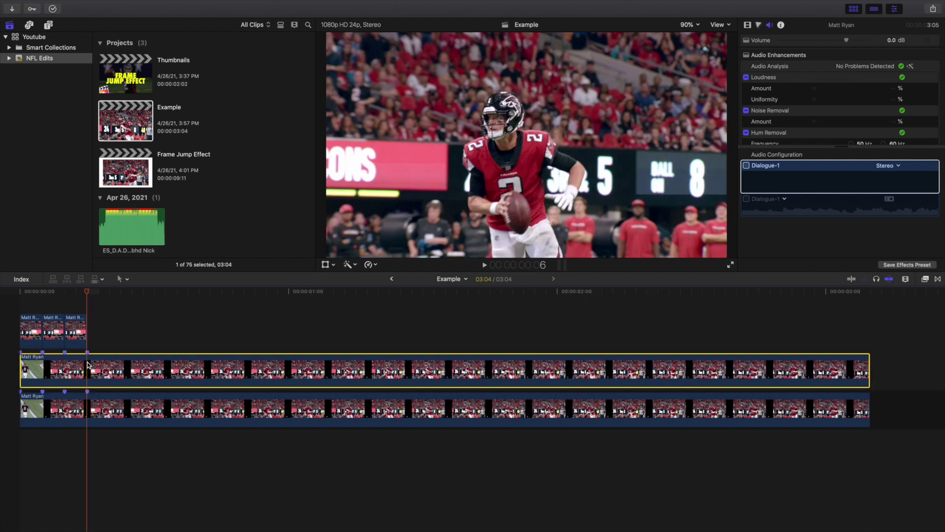
key(alt+bracketleft)
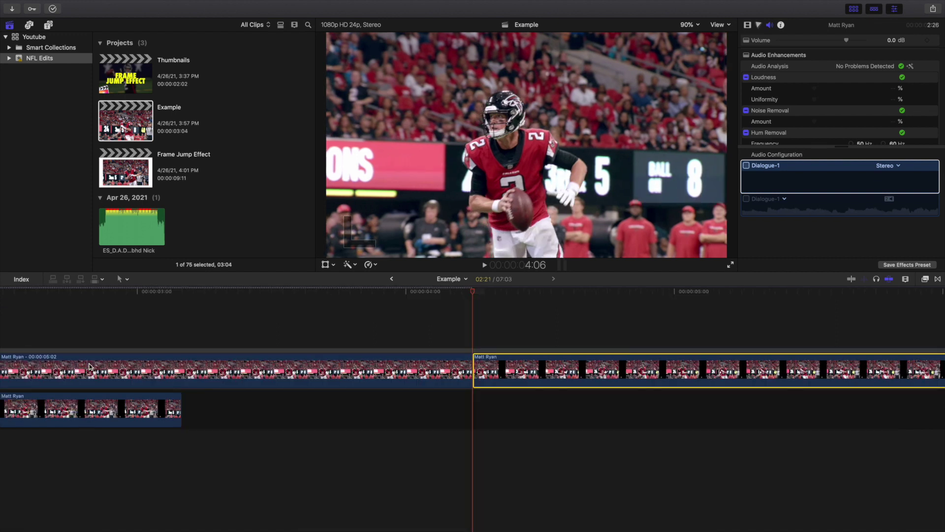
Step: Replace the trimmed copy with a 2-frame freeze frame taken at frame 6 and lift it out of its storyline
key(Delete)
click(105, 365)
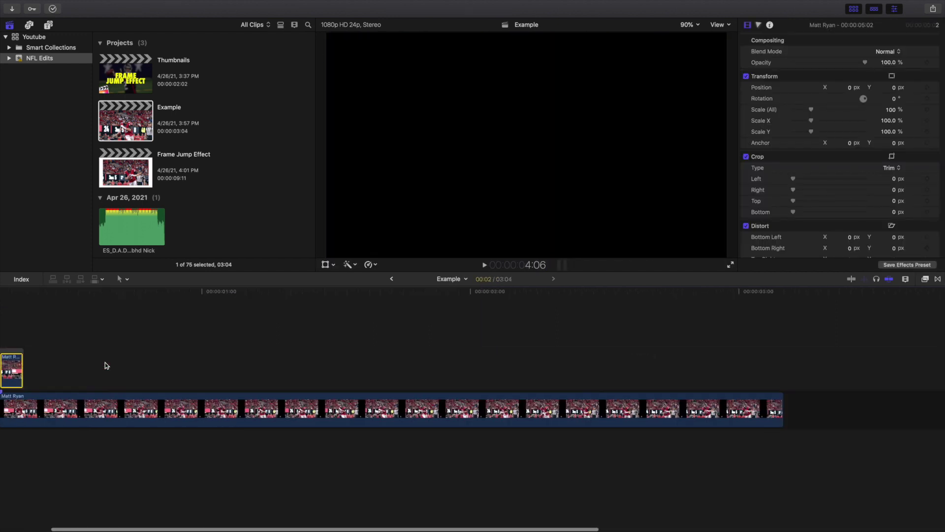
scroll(103, 365, left, 3)
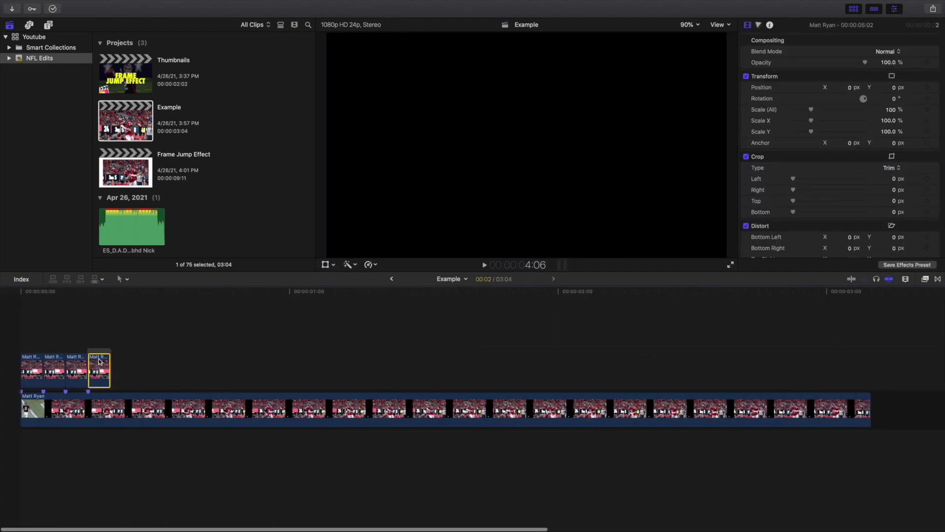
right_click(98, 360)
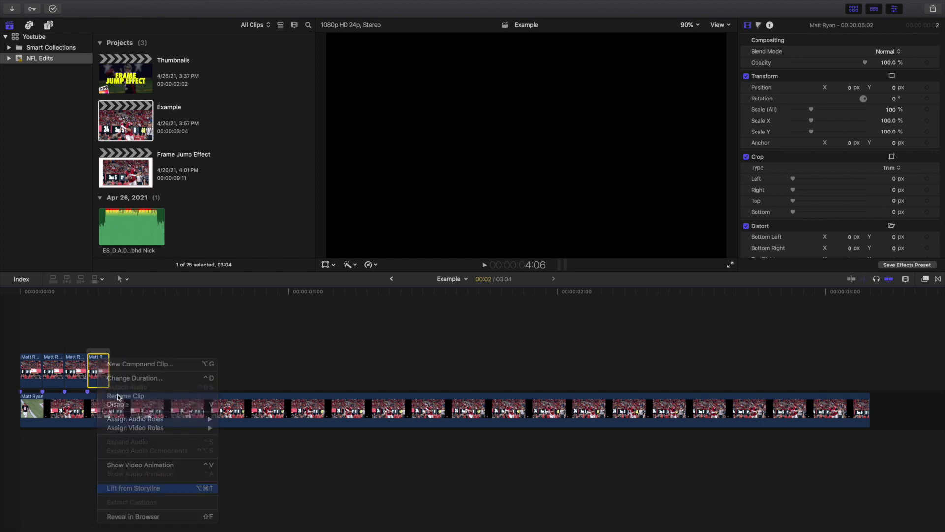
key(Escape)
click(90, 344)
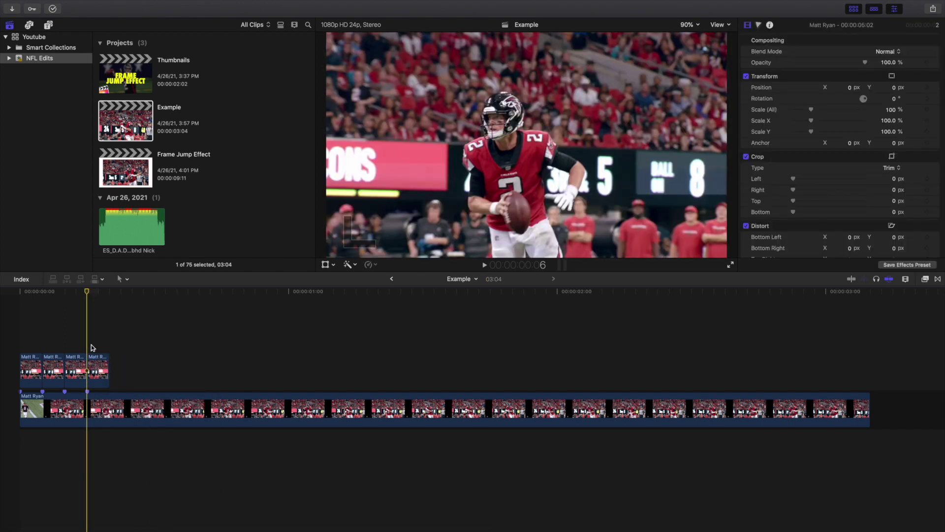
Step: Mark the main Matt Ryan clip at frame 8, duplicate it above itself and trim the copy's start to that marker
key(Right)
key(Right)
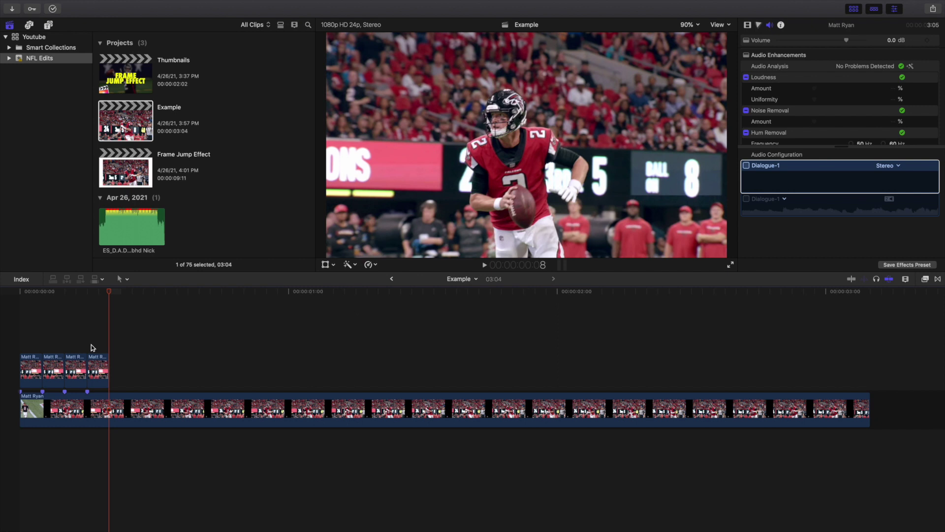
click(109, 417)
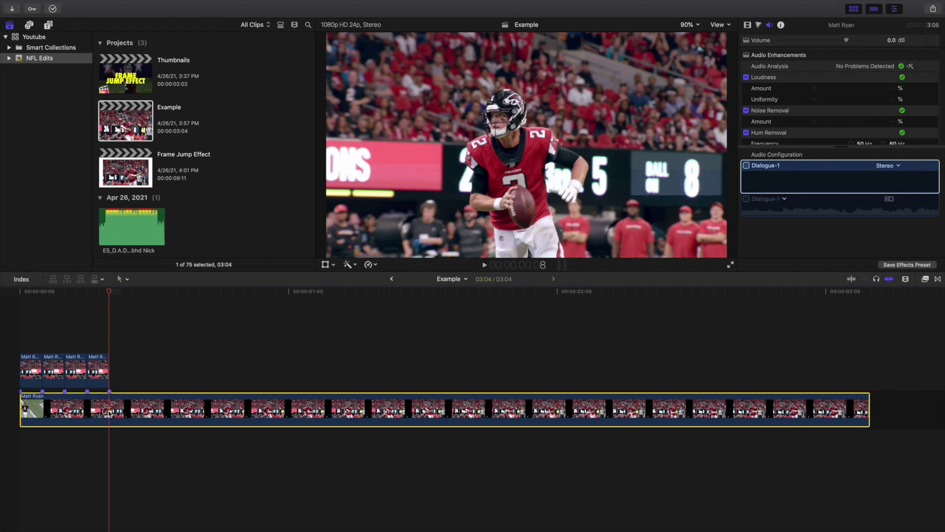
drag(110, 415, 115, 373)
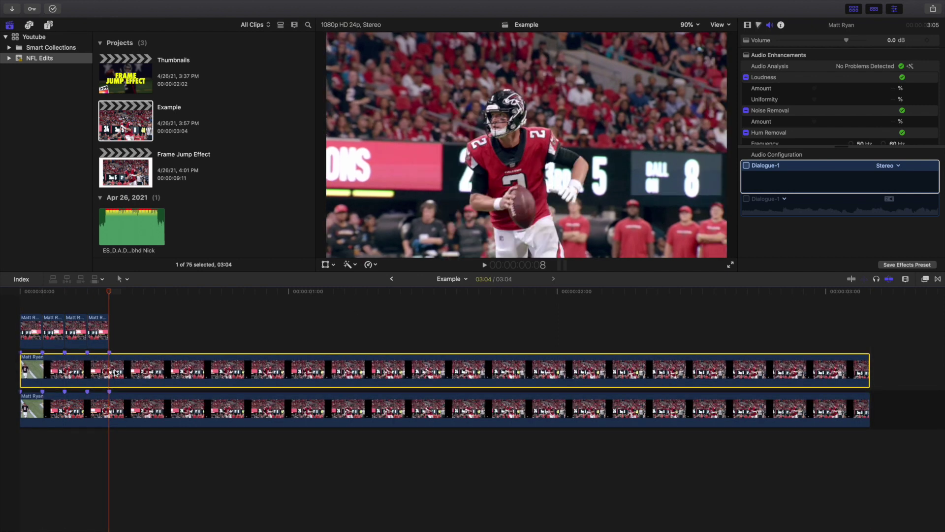
key(alt+bracketleft)
Step: Replace the trimmed copy with a 2-frame freeze frame taken at frame 8 and lift it out of its storyline
key(alt+f)
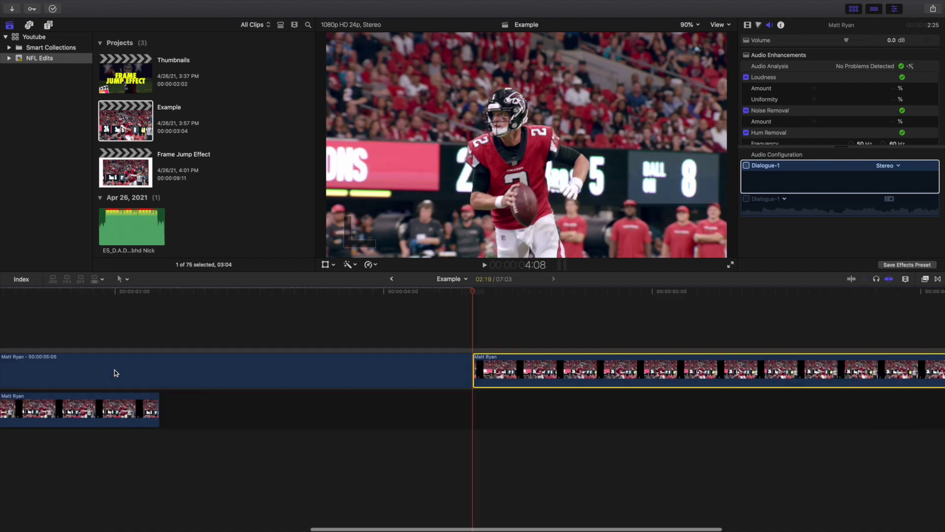
key(BackSpace)
click(188, 369)
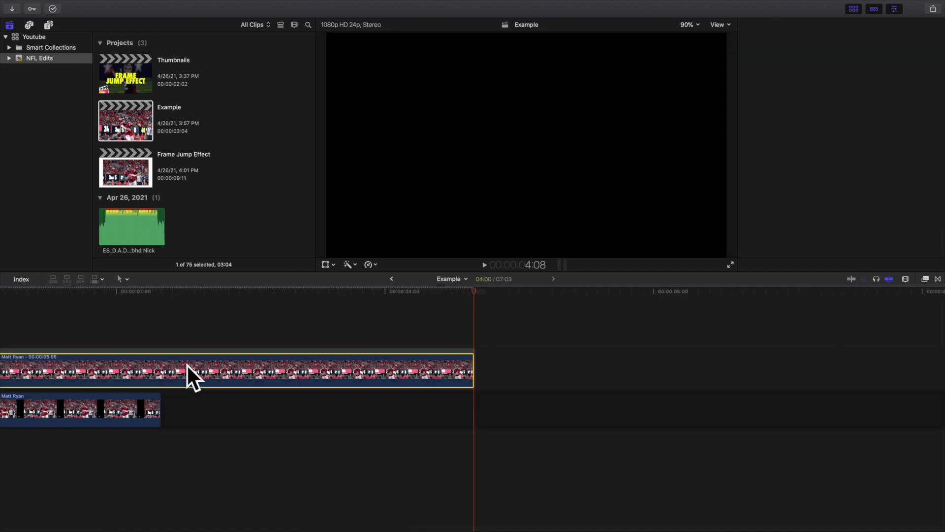
key(ctrl+d)
text(2)
key(Return)
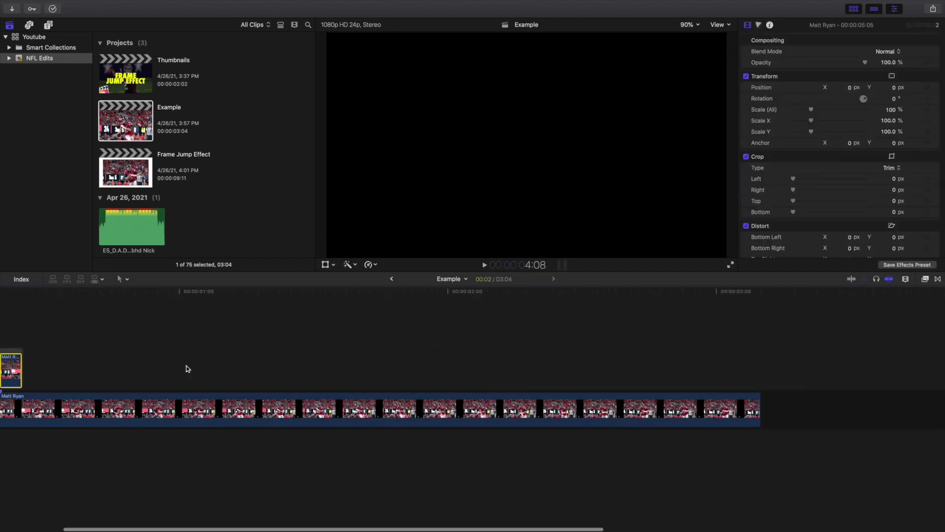
scroll(189, 368, left, 4)
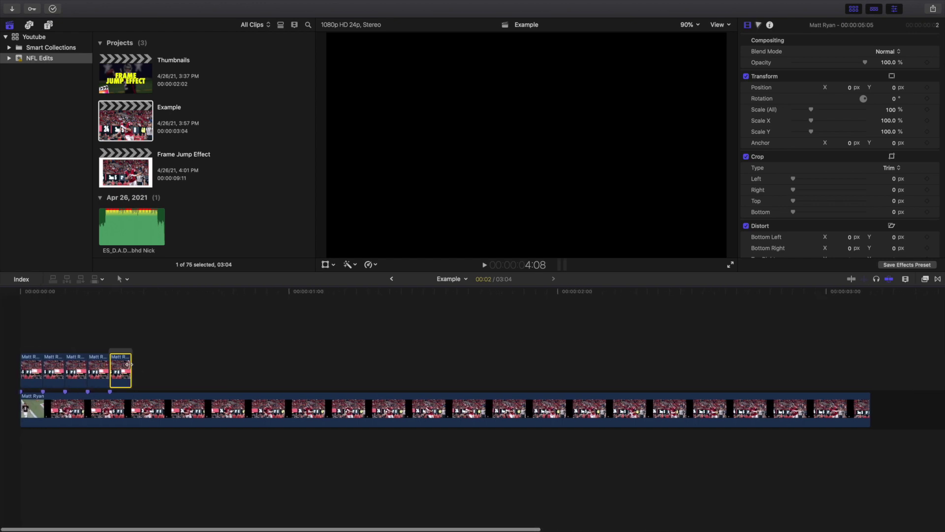
right_click(119, 364)
click(160, 494)
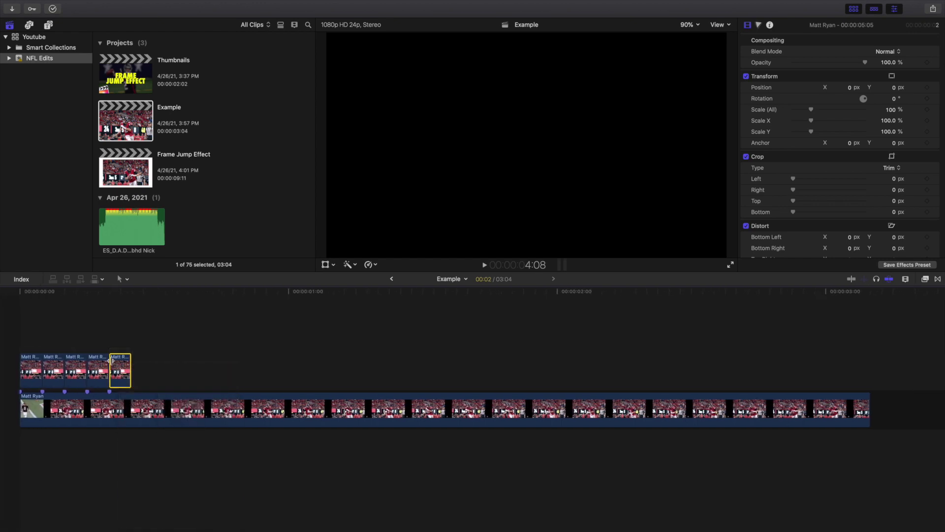
click(114, 347)
Step: Mark the main Matt Ryan clip at frame 10, duplicate it above itself and trim the copy's start to that marker
key(Right)
key(Right)
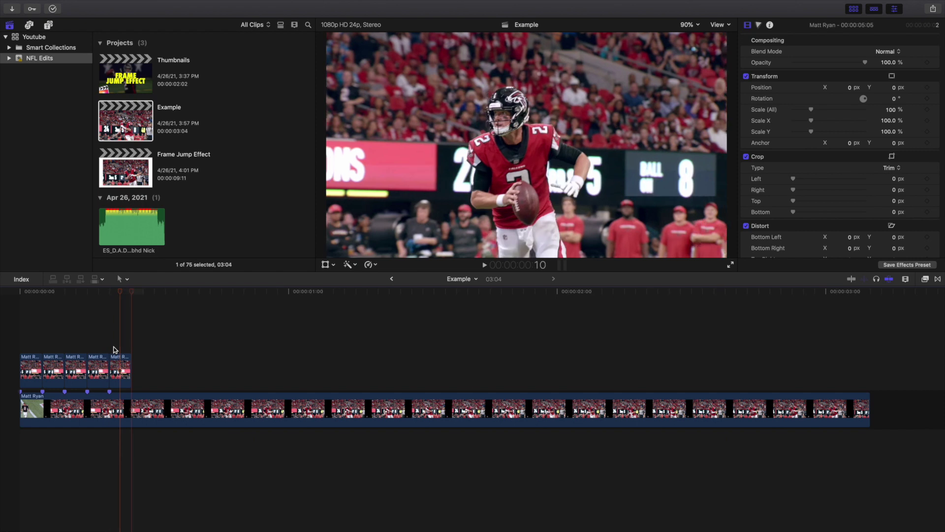
key(m)
click(124, 400)
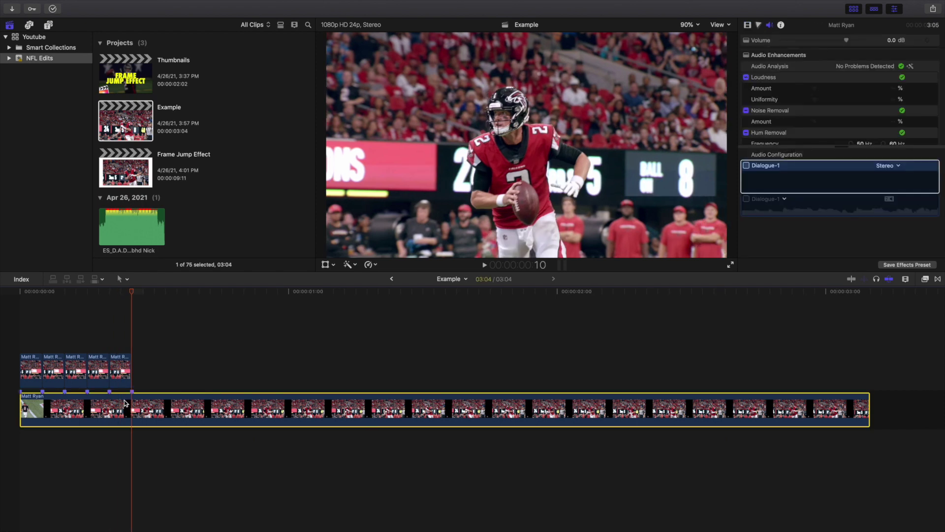
drag(124, 400, 133, 366)
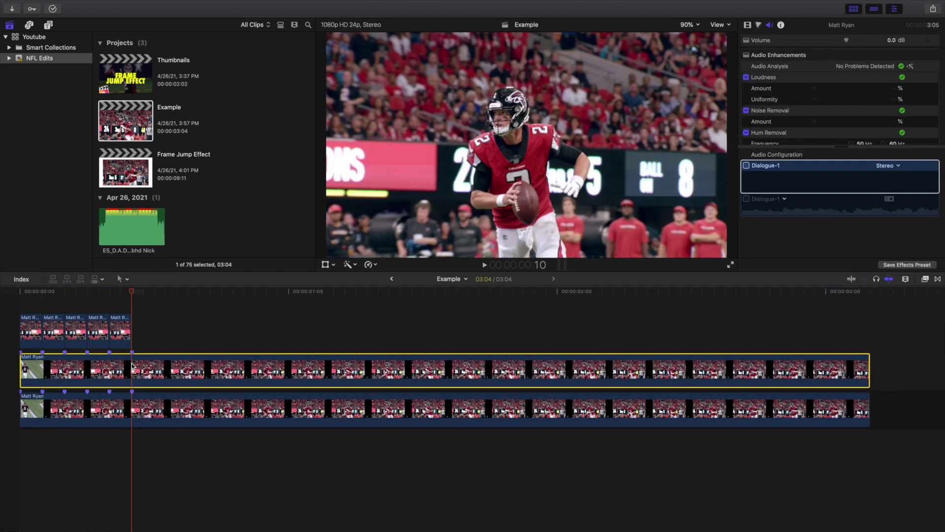
key(alt+bracketleft)
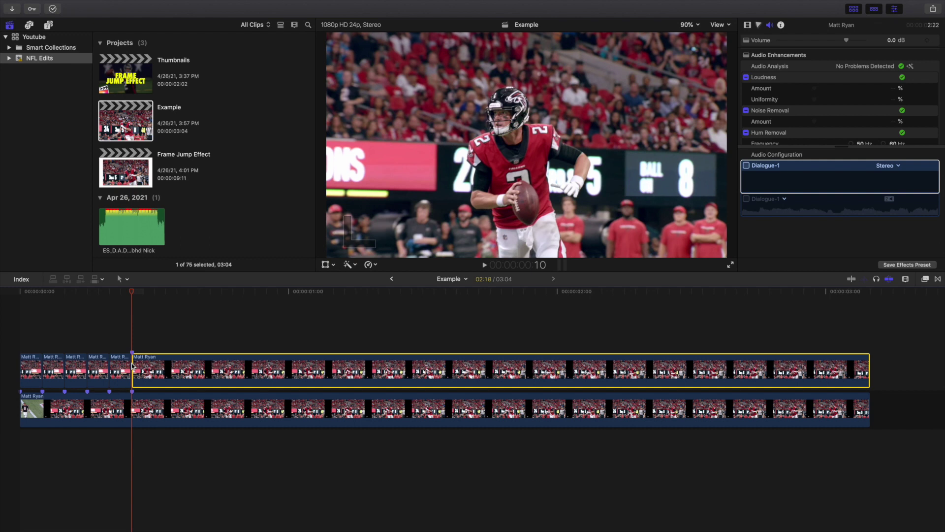
Step: Replace the trimmed copy with a 2-frame freeze frame taken at frame 10 and lift it out of its storyline
key(Delete)
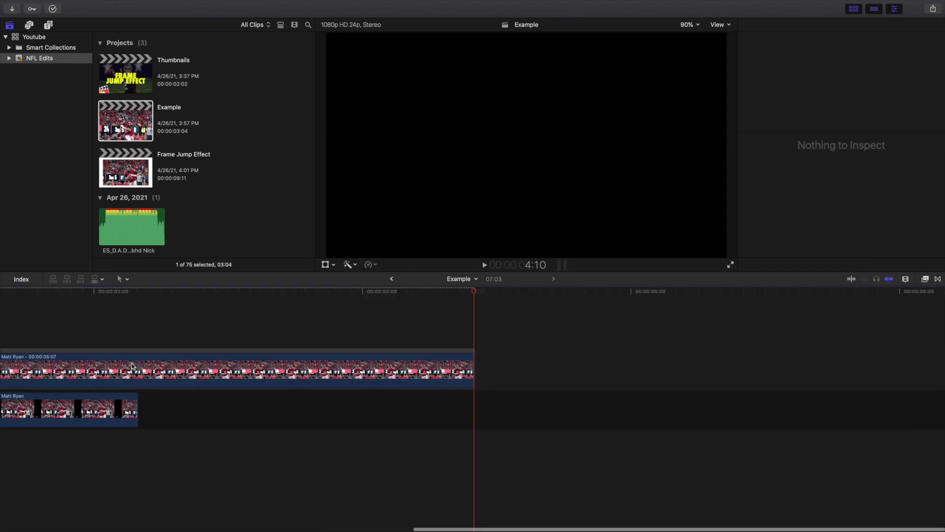
click(186, 372)
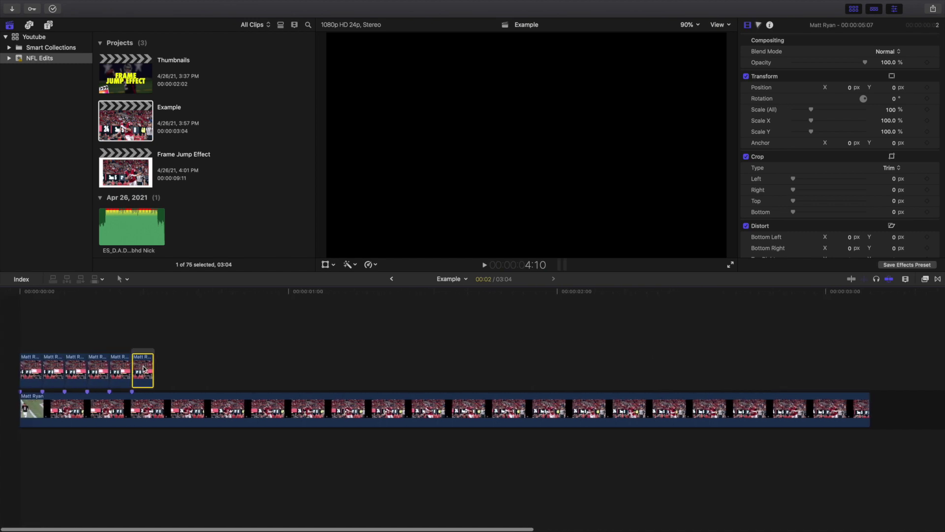
right_click(143, 368)
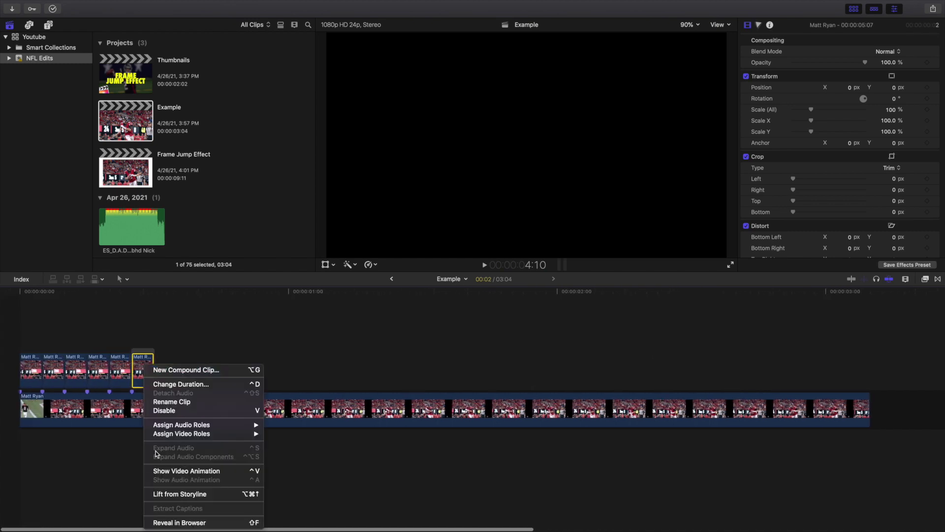
click(181, 492)
Step: Disable the main Matt Ryan clip beneath the freeze frames and play the sequence from the start
click(13, 331)
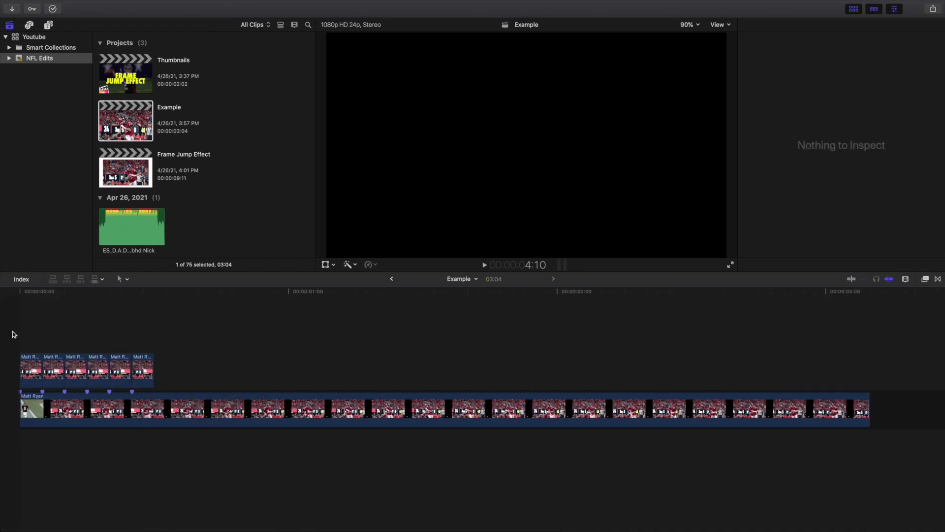
click(75, 397)
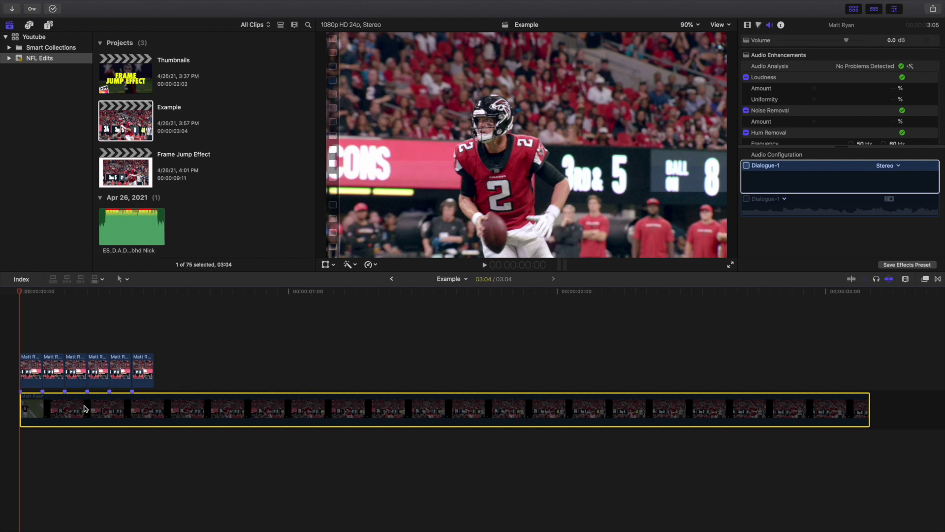
click(14, 339)
key(space)
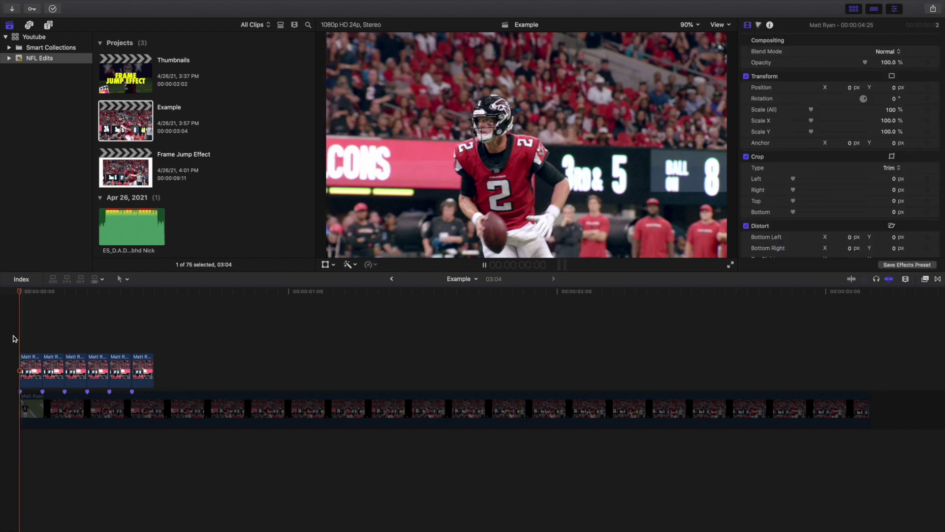
key(space)
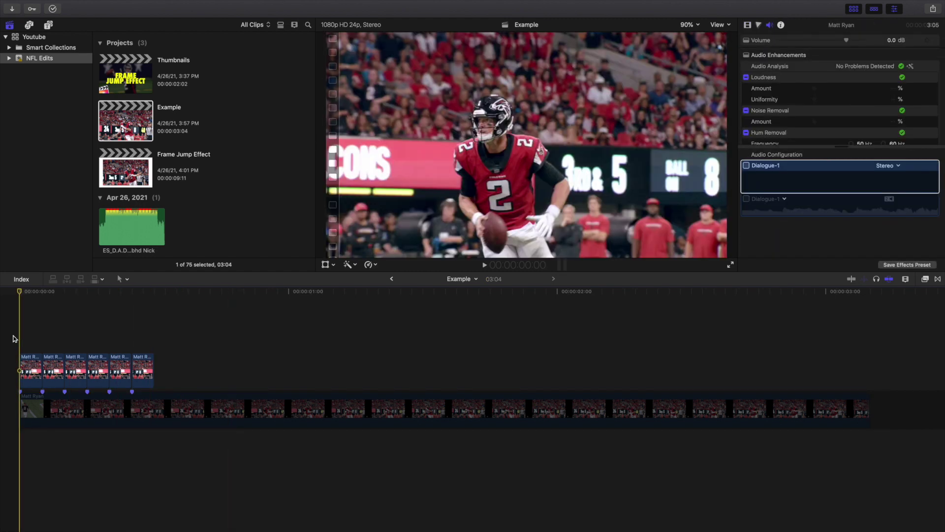
key(space)
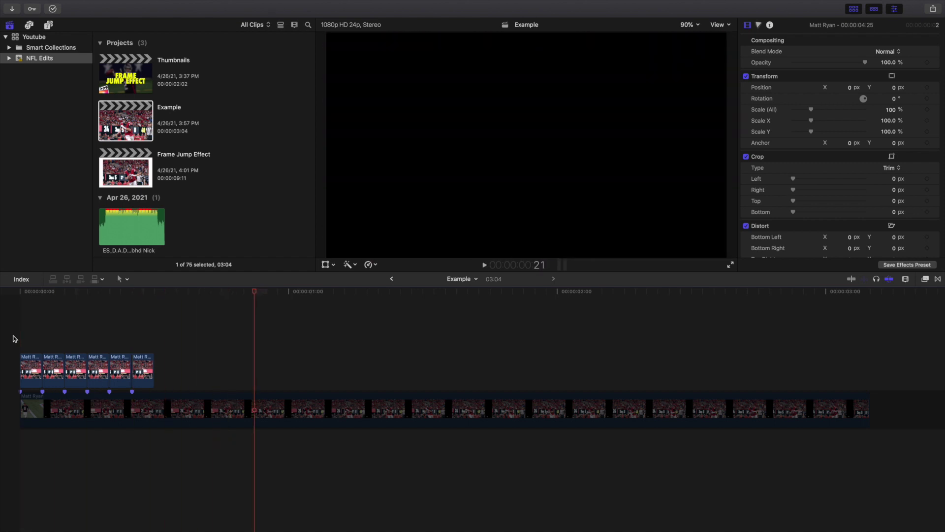
Step: Replay the row of freeze frames from the start several times to check the jump effect
click(13, 335)
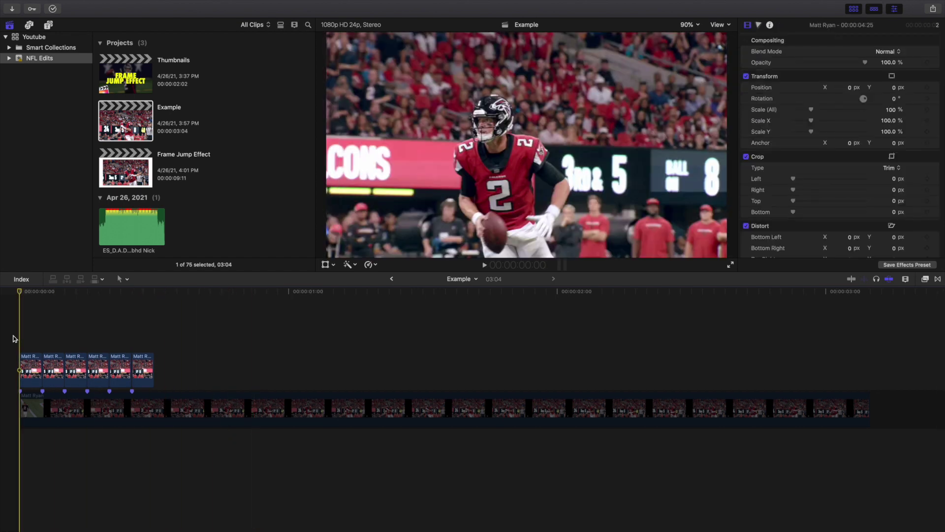
key(space)
key(space)
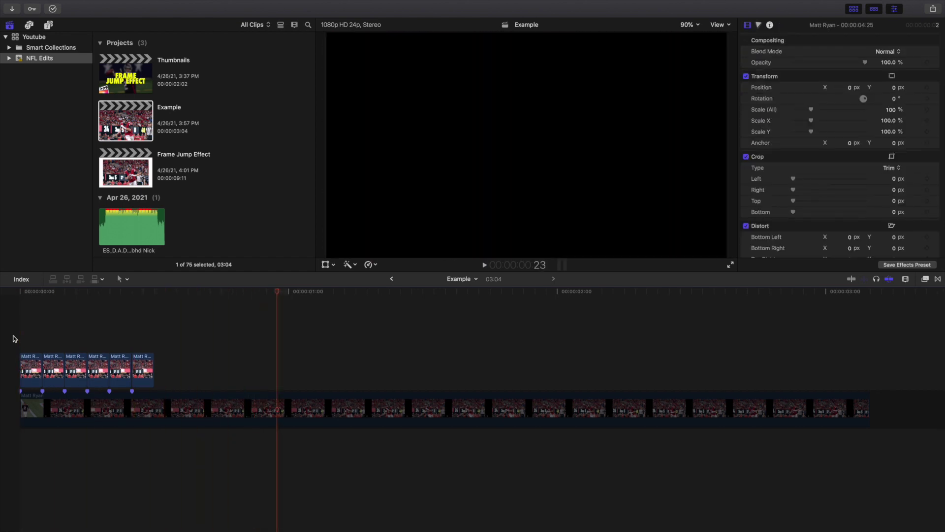
click(13, 335)
key(space)
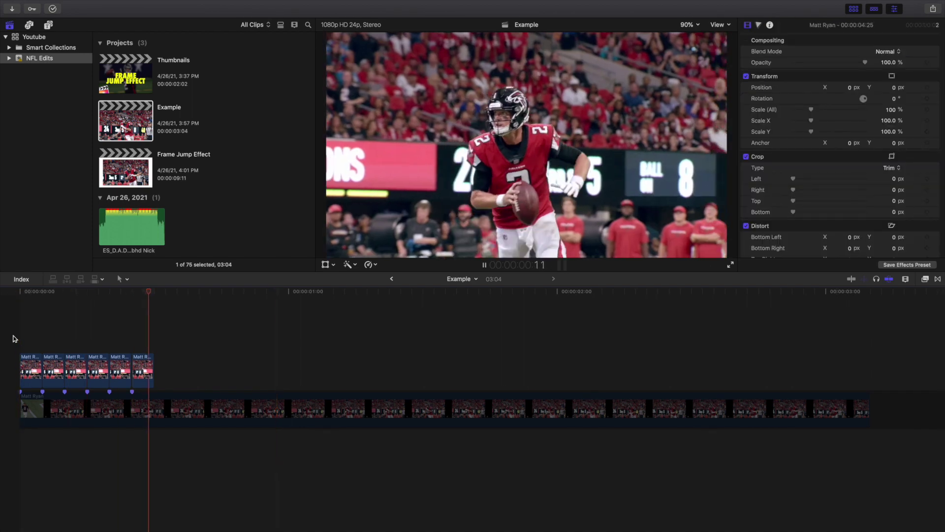
key(space)
key(Home)
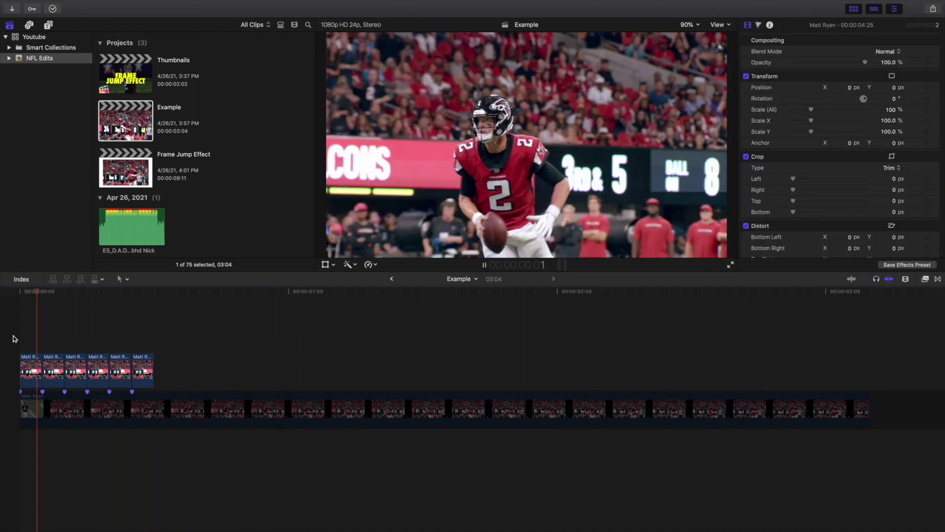
Step: Stop playback, return to the sequence start and re-enable the main Matt Ryan clip beneath the freeze frames
key(space)
key(Home)
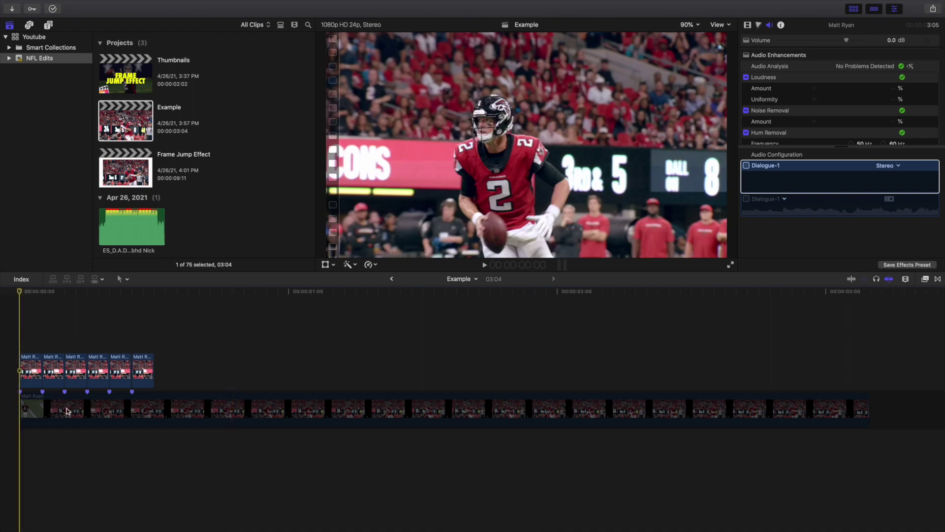
click(73, 415)
key(super+equal)
key(super+equal)
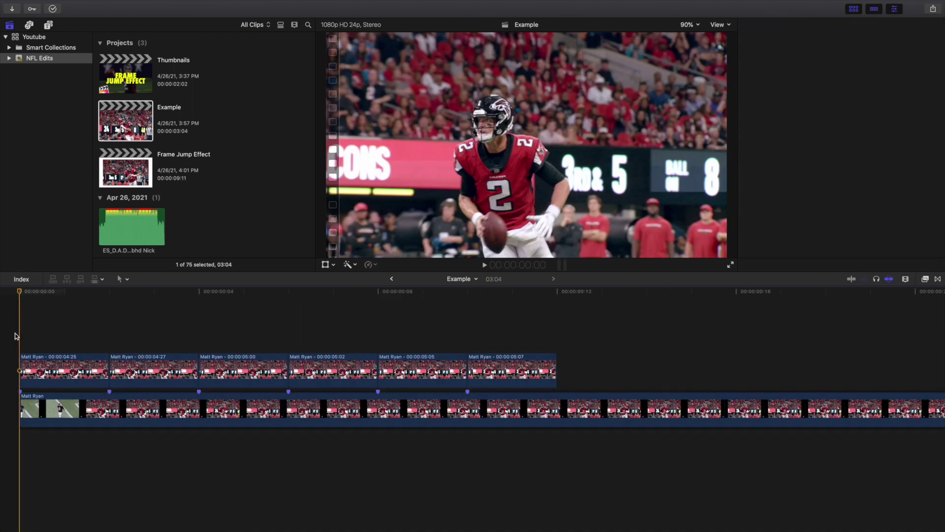
Step: Toggle the first freeze frame off and on at the sequence start to compare it with the main clip beneath
click(42, 374)
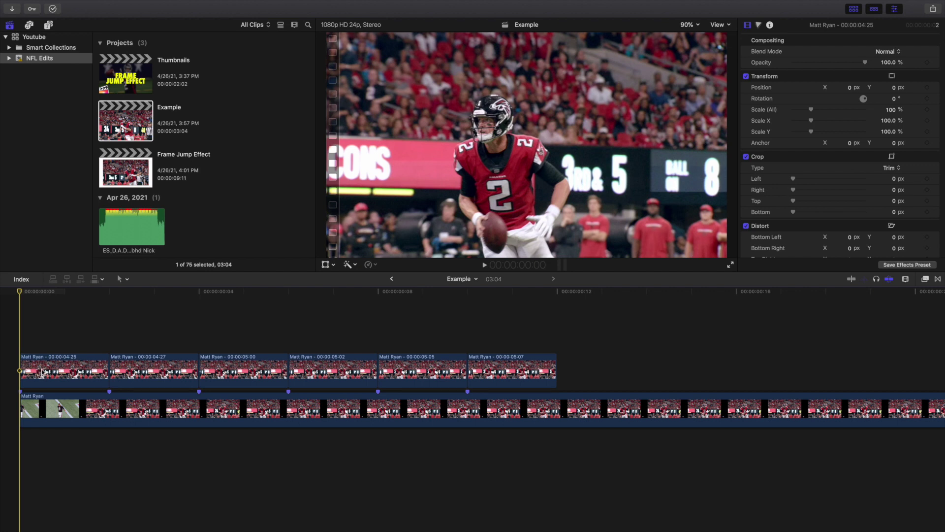
click(42, 373)
key(v)
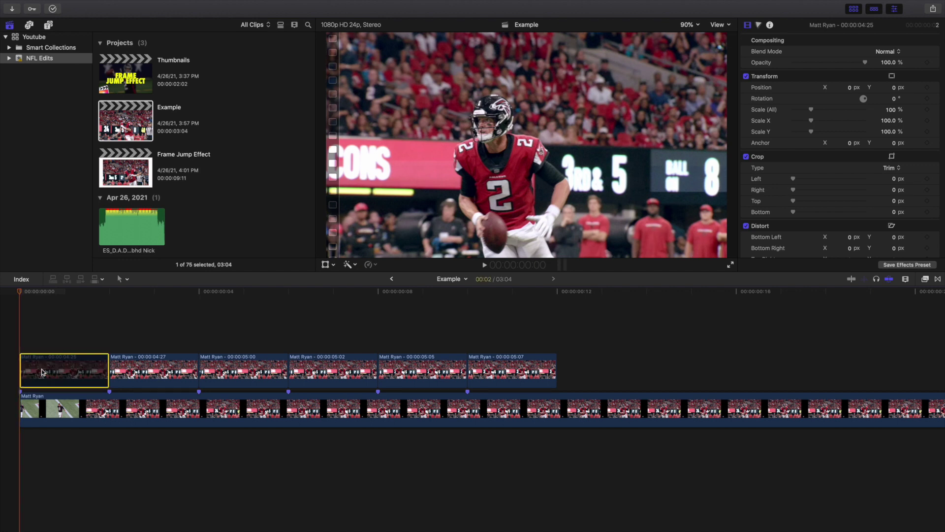
key(v)
key(v)
key(v)
key(v)
key(v)
key(v)
key(v)
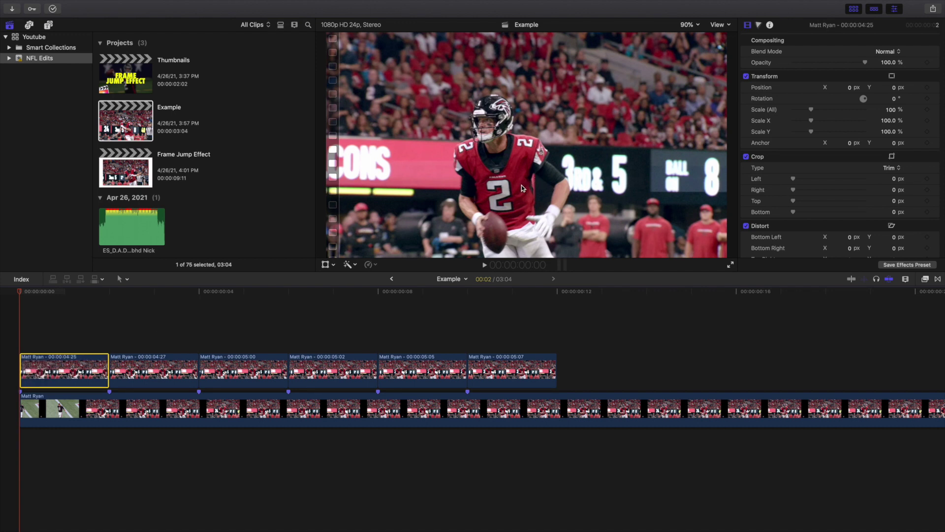
Step: Compare the first freeze frame with the moving clip at frame 1 by disabling and enabling it repeatedly
key(v)
key(space)
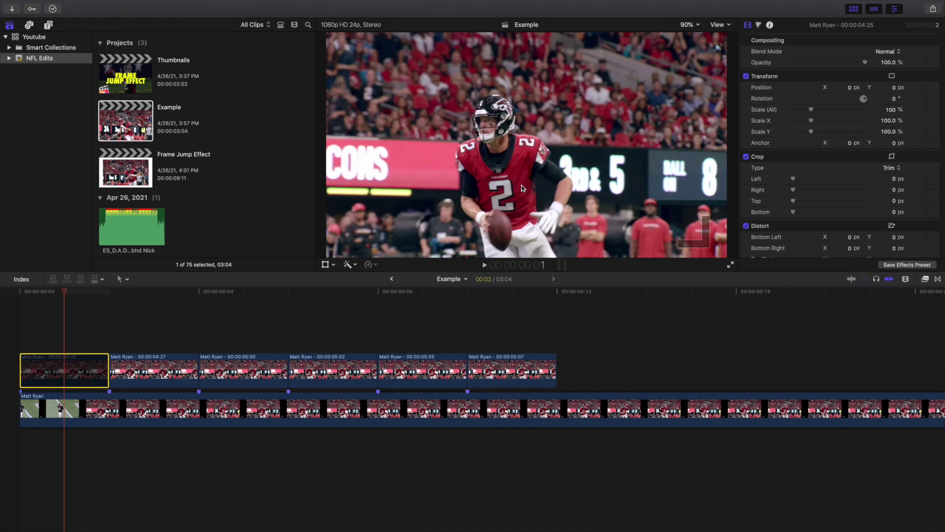
key(v)
key(v)
key(v)
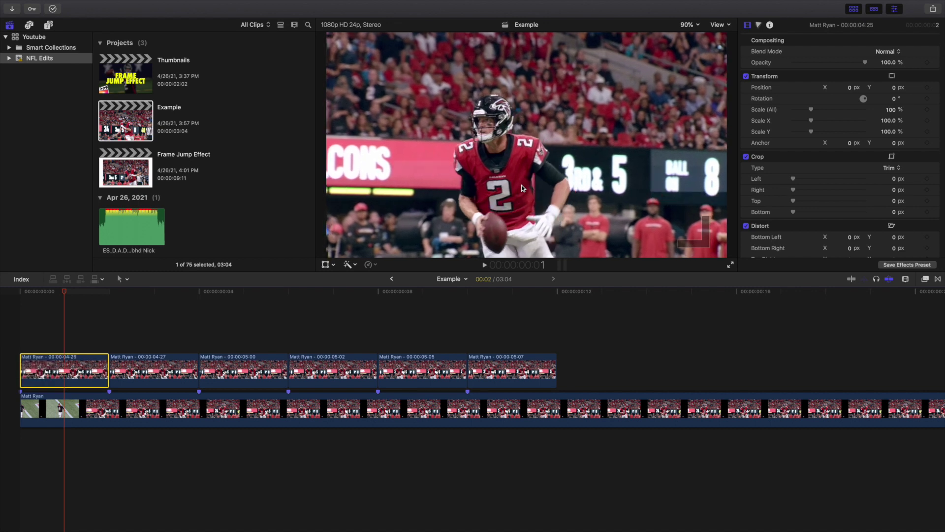
key(v)
key(v)
key(v)
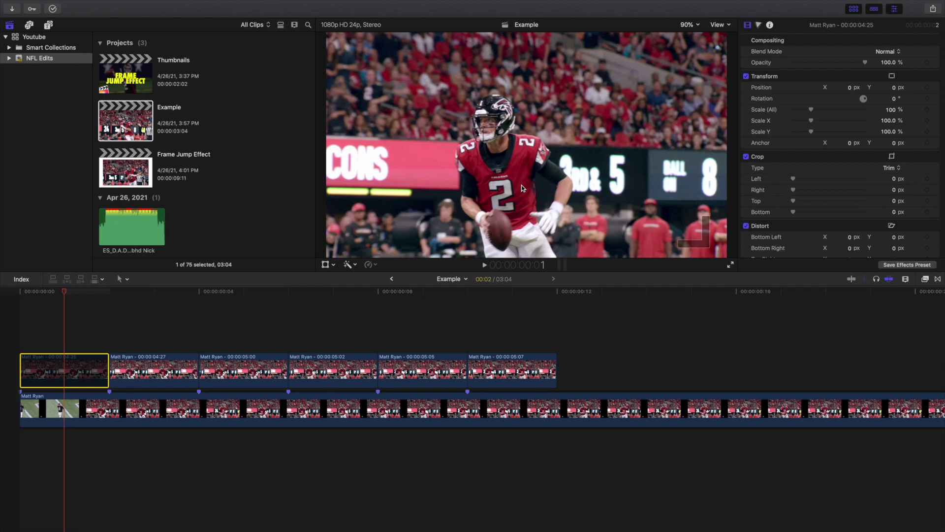
key(v)
key(Home)
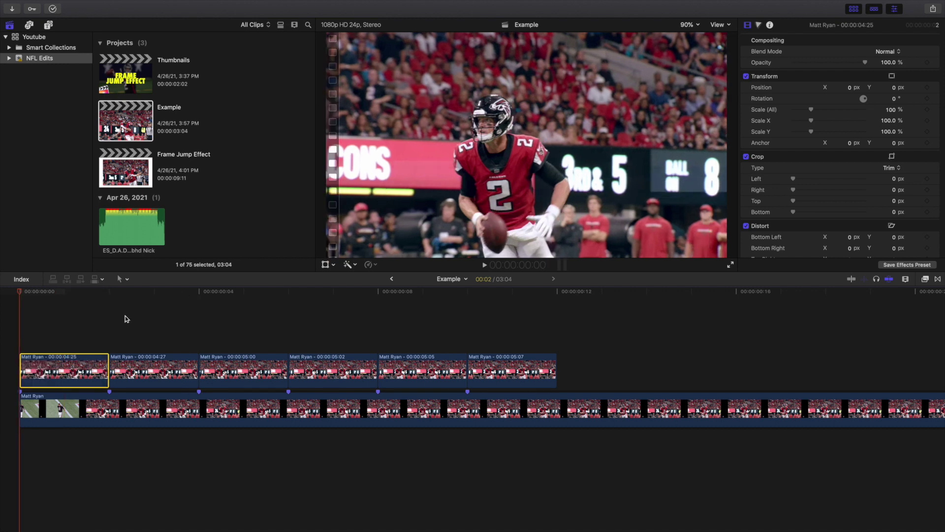
Step: Go through the main Matt Ryan clip frame by frame to frame 11 with all six freeze frames temporarily disabled
drag(74, 339, 547, 379)
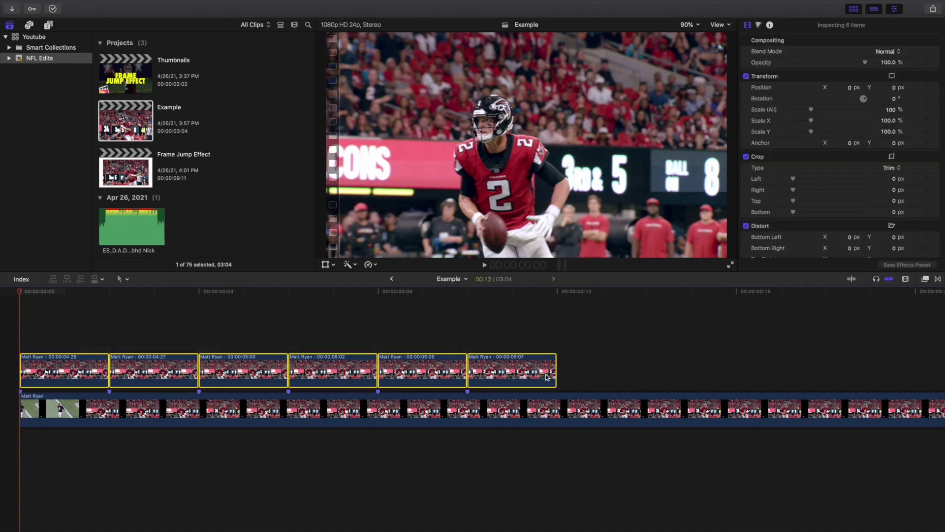
key(v)
click(20, 326)
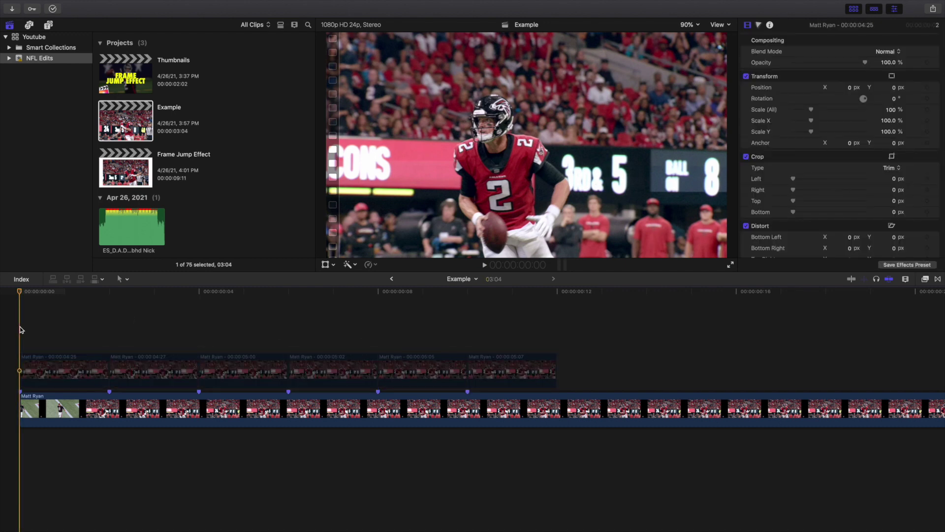
key(Right)
key(Right)
key(Right)
key(Right)
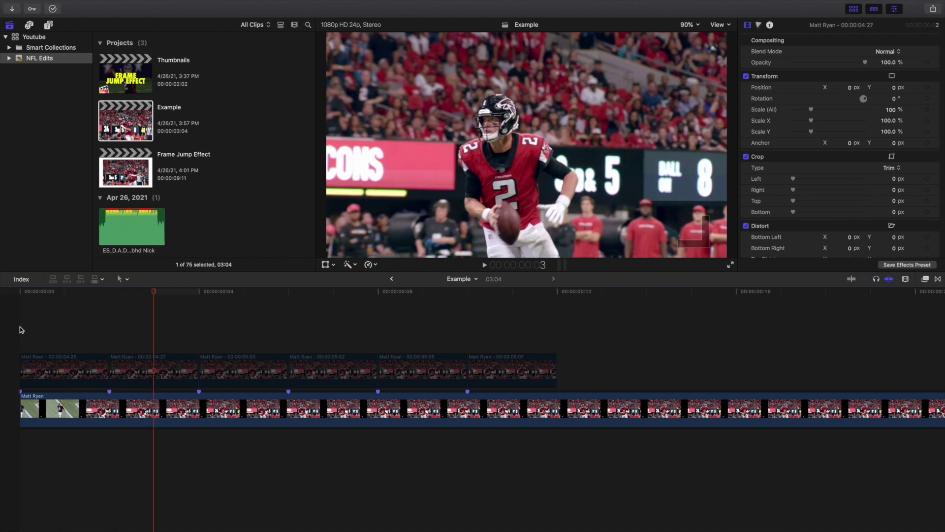
key(Right)
key(Right)
key(Right)
key(Right)
key(Right)
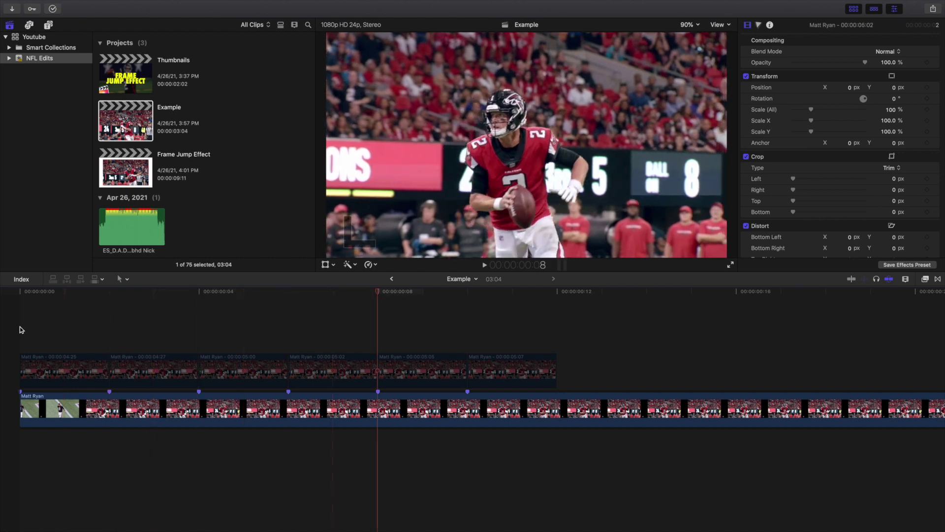
key(Right)
key(Right)
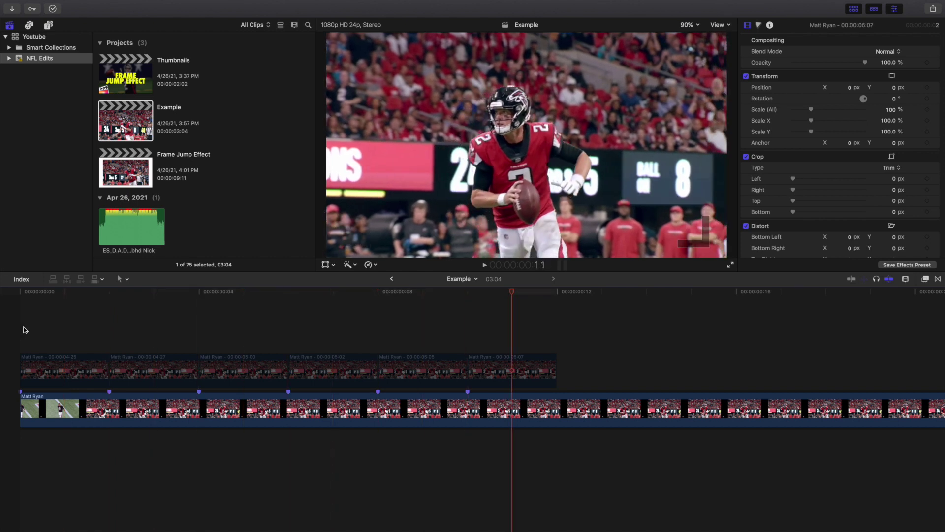
drag(32, 328, 489, 380)
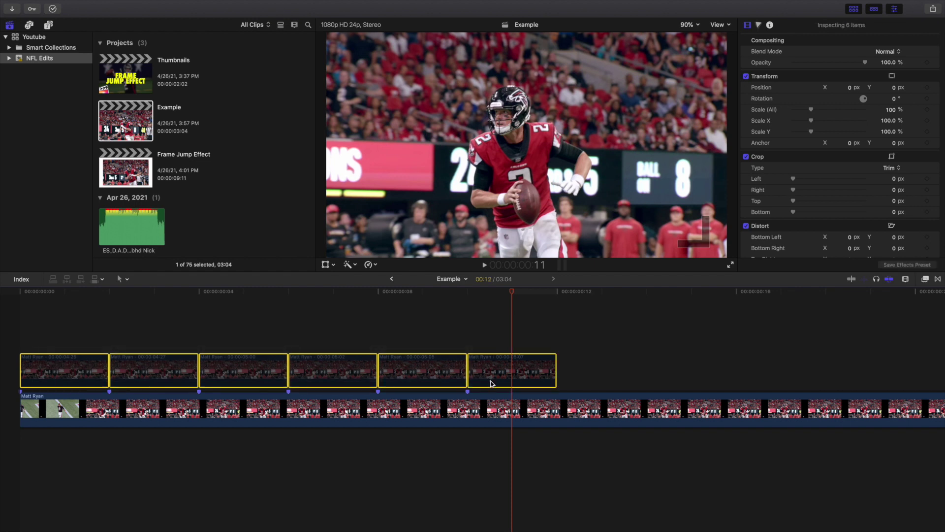
click(13, 329)
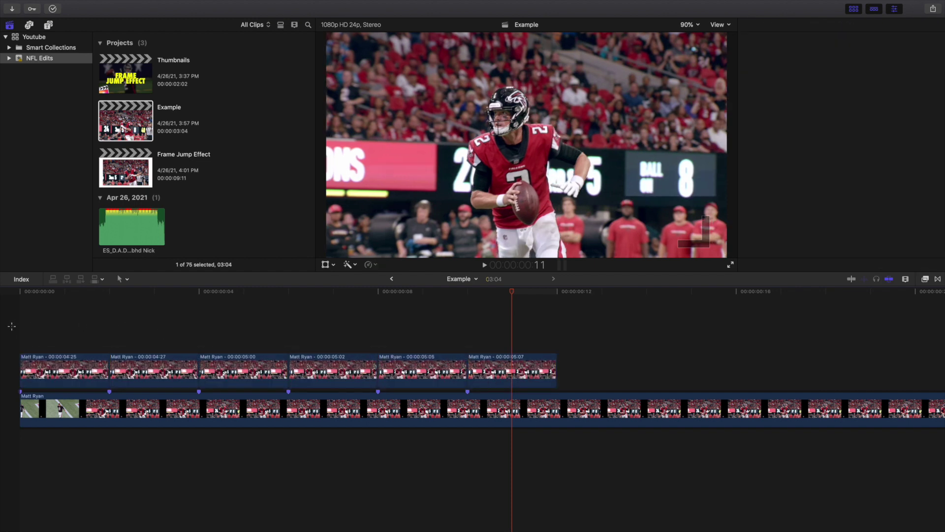
Step: Play the Example sequence from the start with the six freeze frames enabled and return to the beginning
key(space)
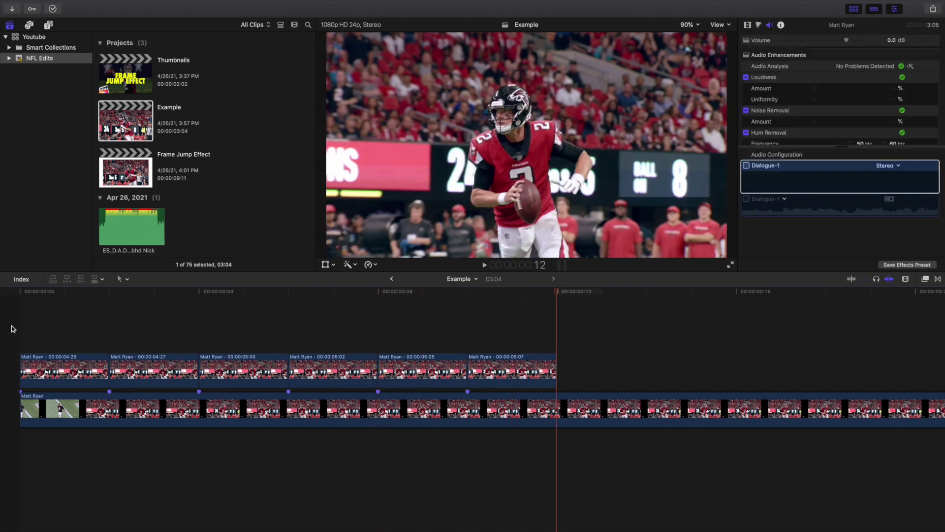
key(Home)
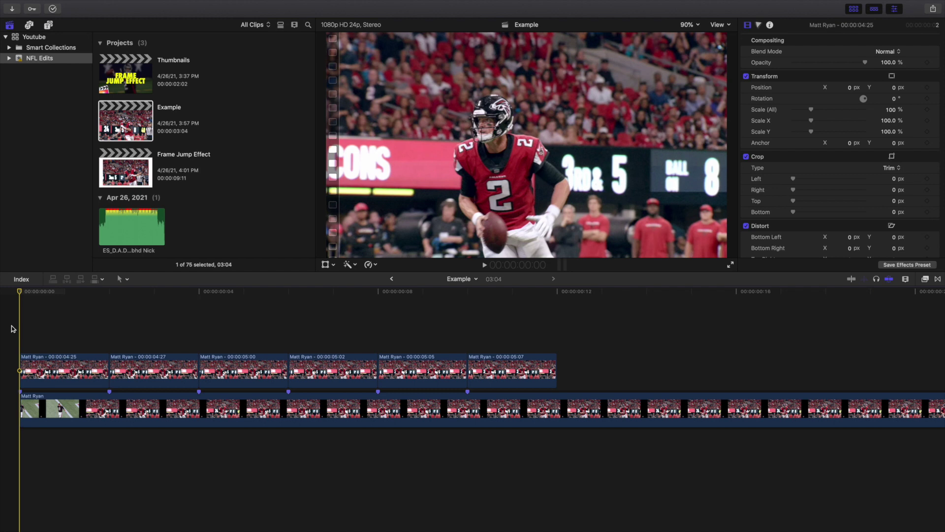
key(space)
key(space)
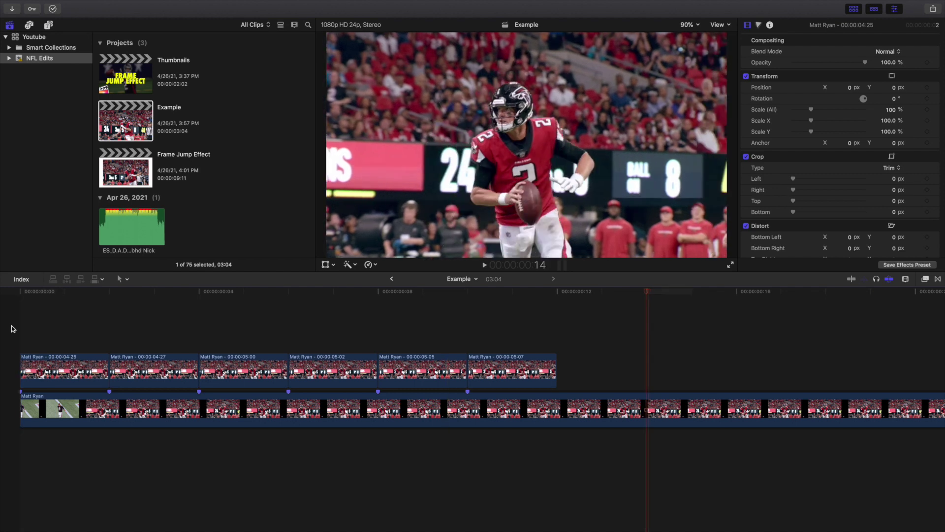
key(Home)
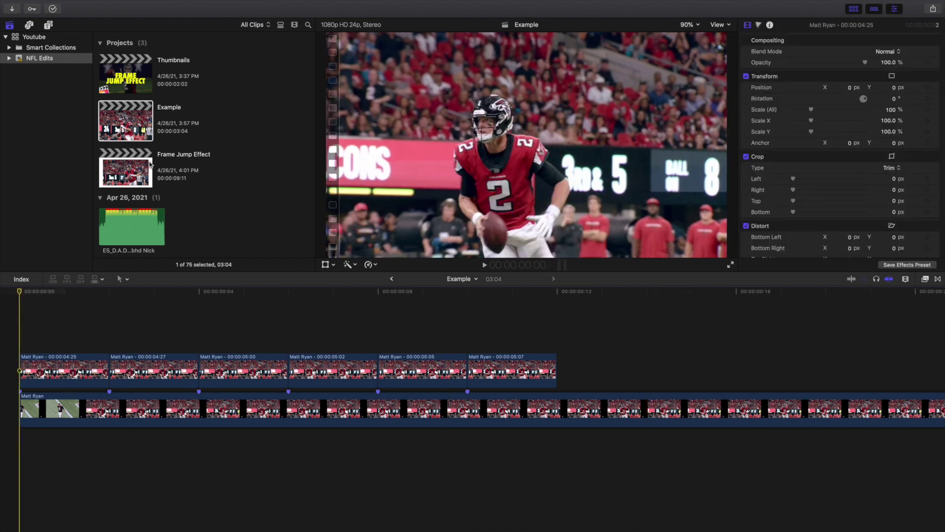
Step: Open the Frame Jump Effect project and play its row of numbered freeze frames from the start of the Matt Ryan clip
double_click(150, 165)
click(182, 304)
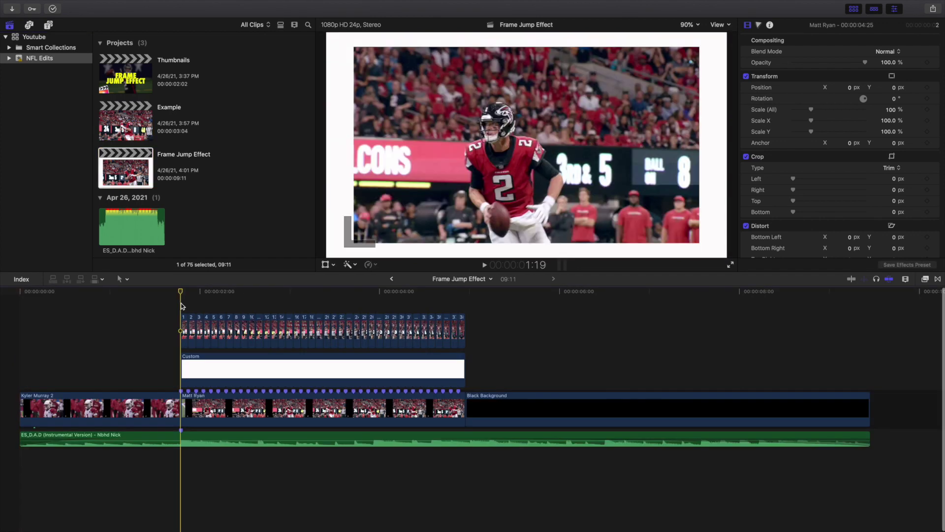
key(super+equal)
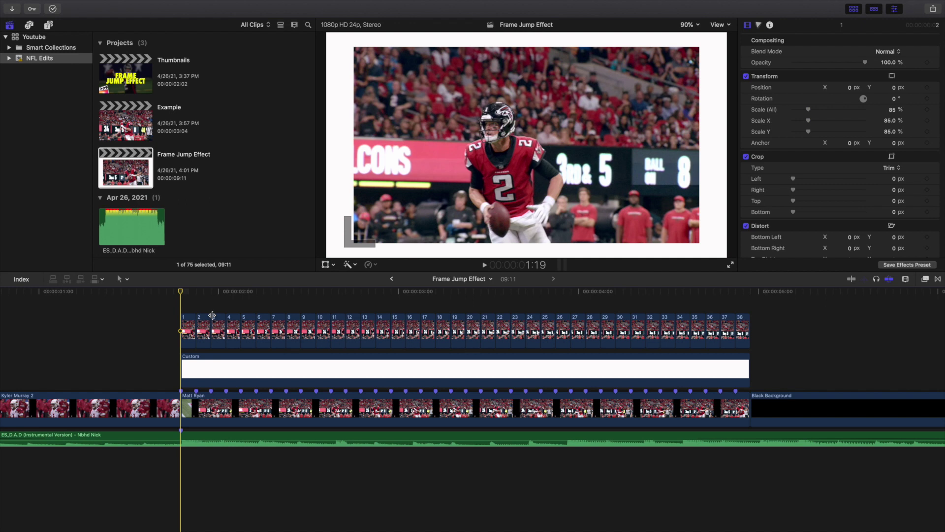
key(space)
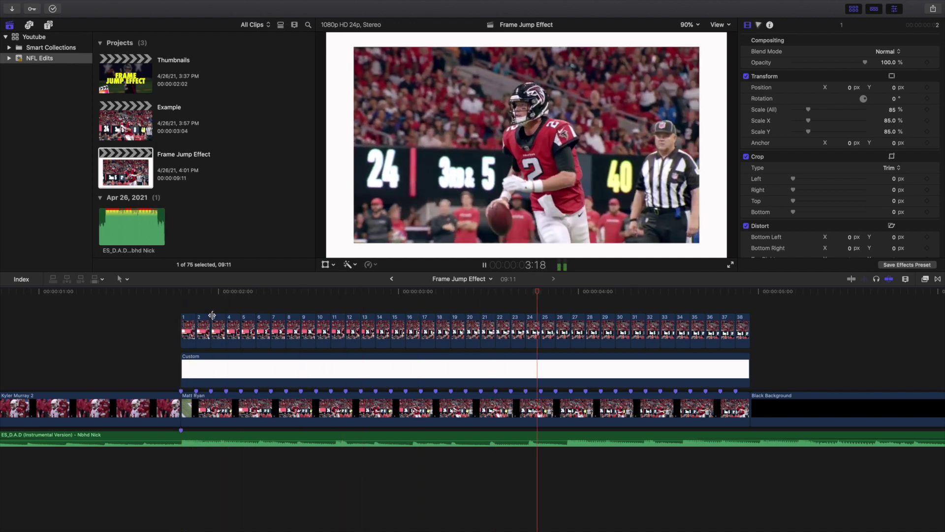
click(164, 322)
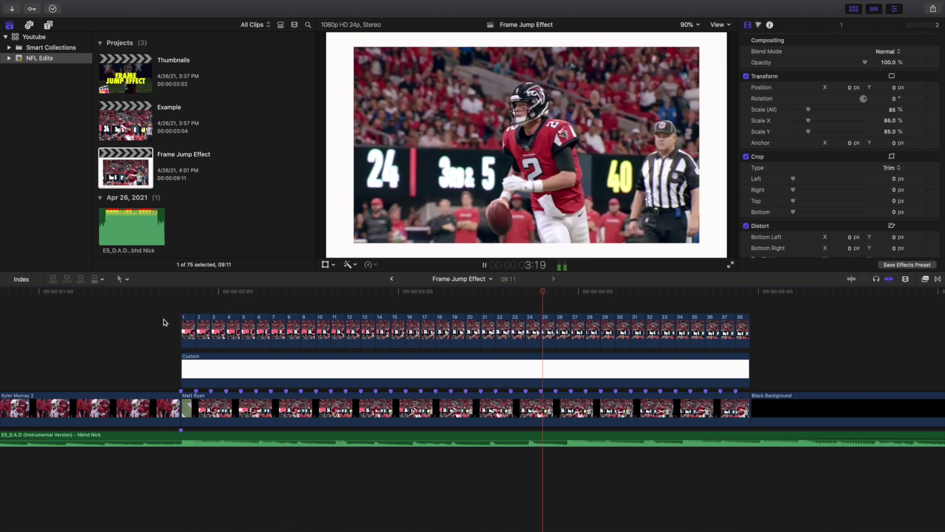
click(164, 322)
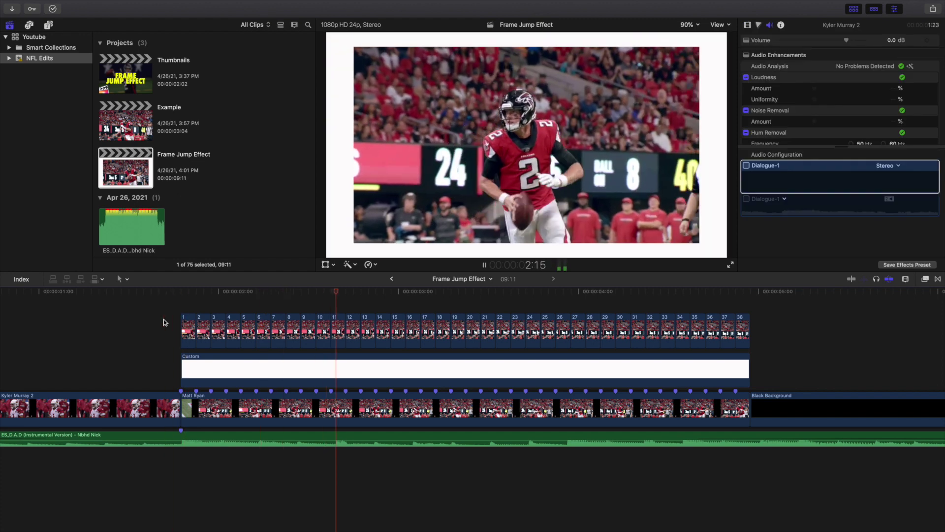
key(space)
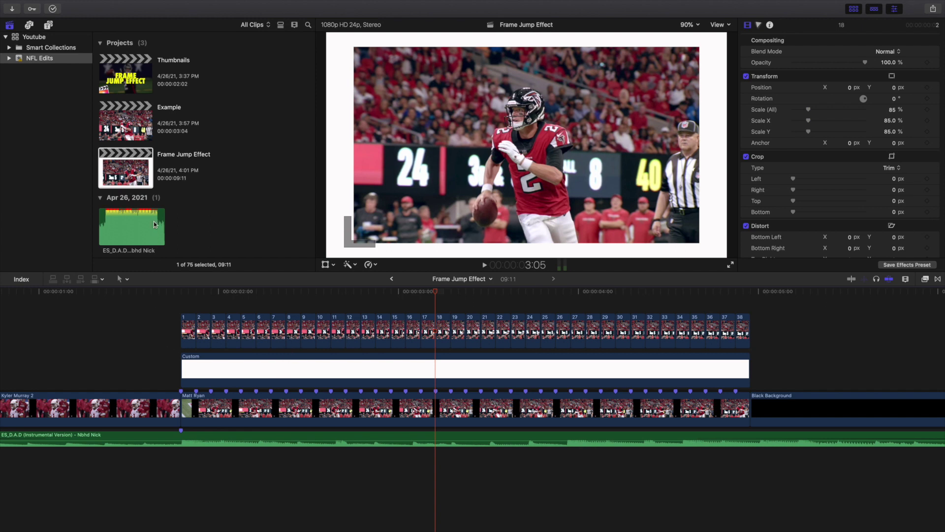
Step: Switch back to the Example project and mark the main Matt Ryan clip at frame 12
double_click(131, 140)
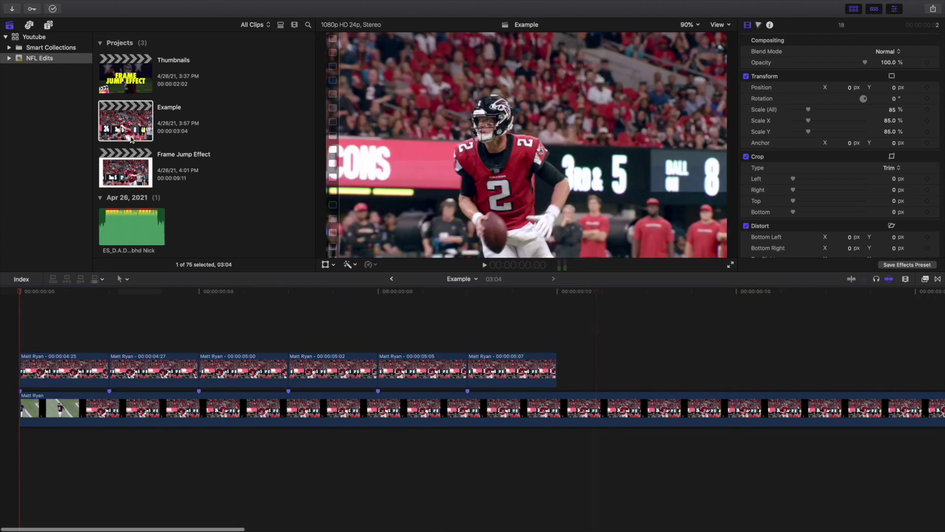
key(shift+z)
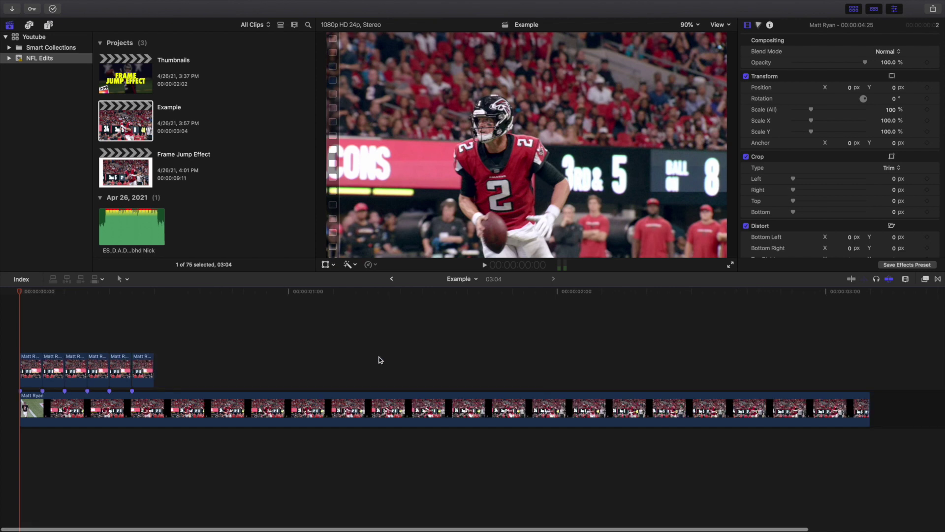
click(130, 335)
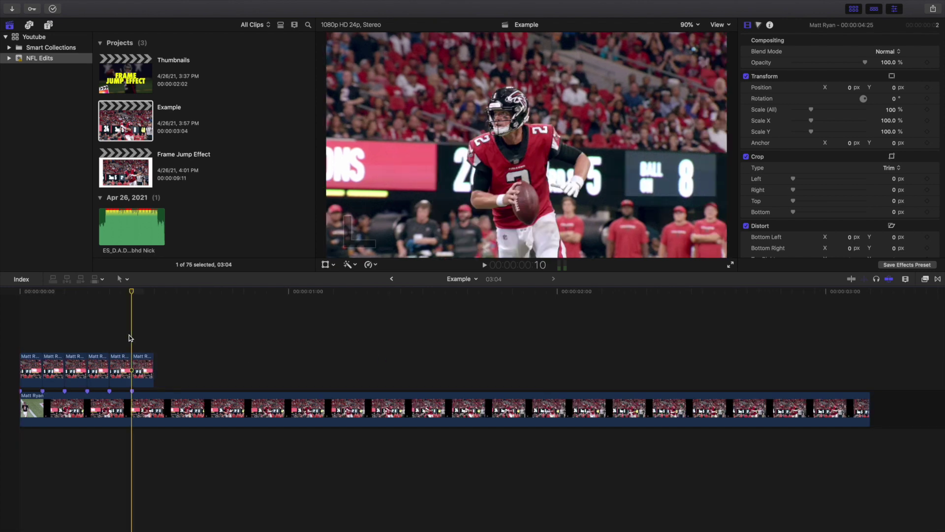
key(Right)
key(Right)
key(m)
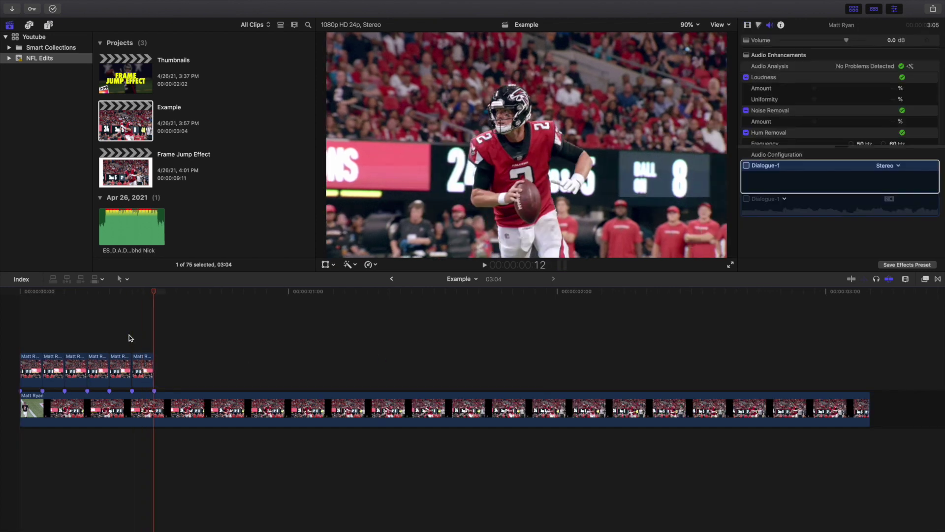
Step: Duplicate the main Matt Ryan clip above itself and trim the copy's start to the frame 12 marker
click(155, 414)
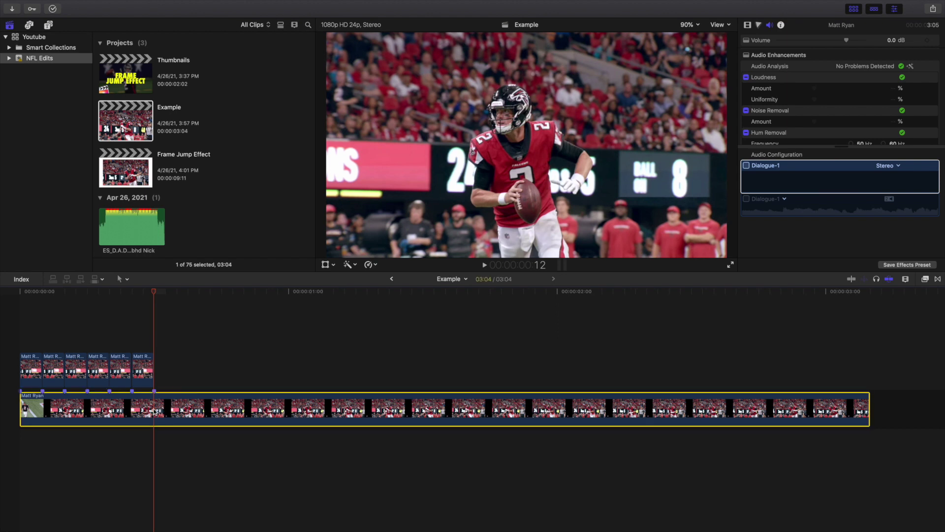
drag(154, 412, 157, 374)
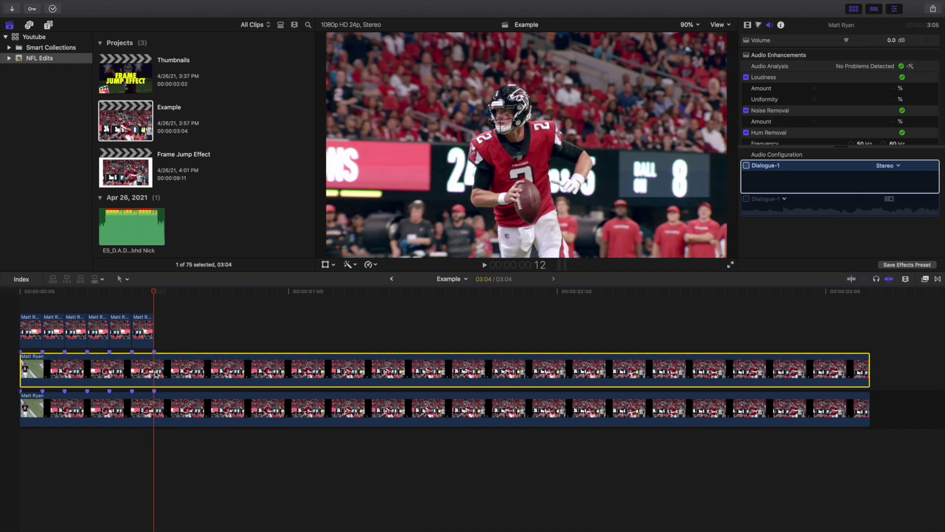
key(alt+bracketleft)
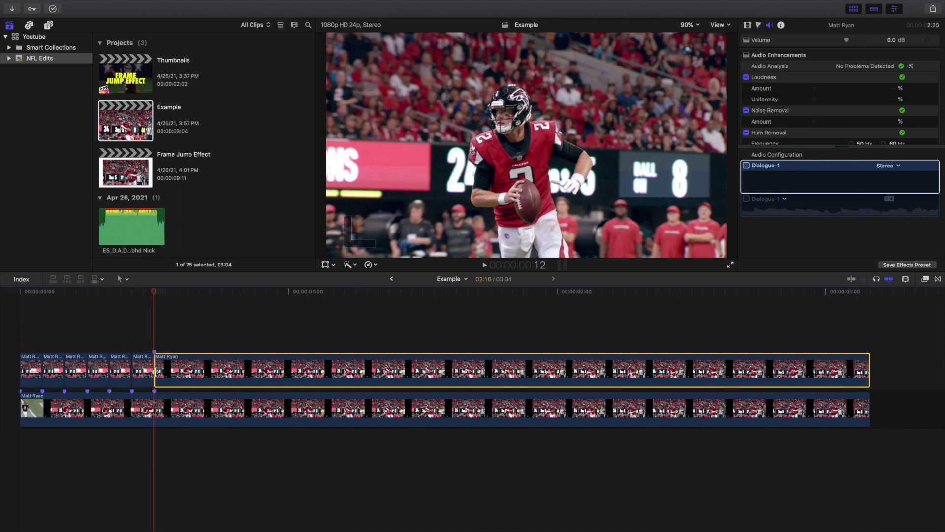
Step: Replace the trimmed copy with a freeze frame taken at frame 12 and set its duration to 2 frames
key(alt+f)
key(BackSpace)
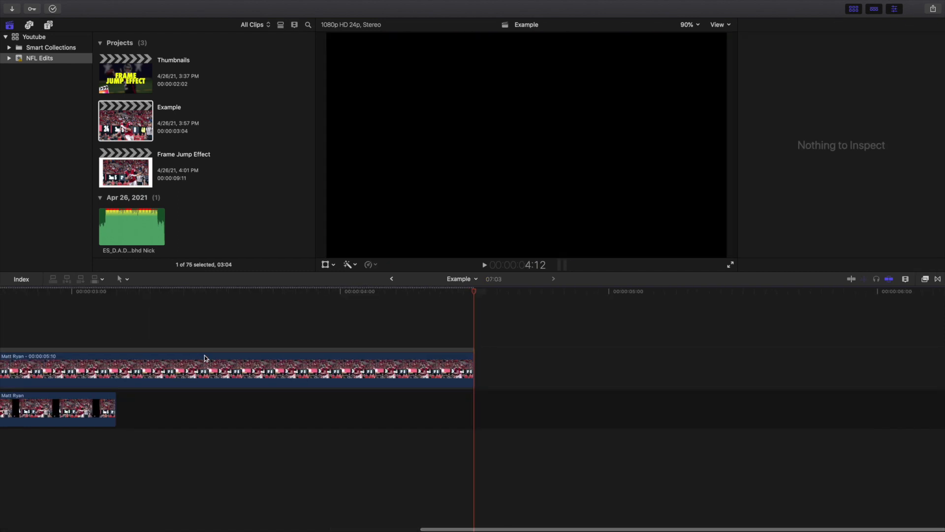
click(213, 365)
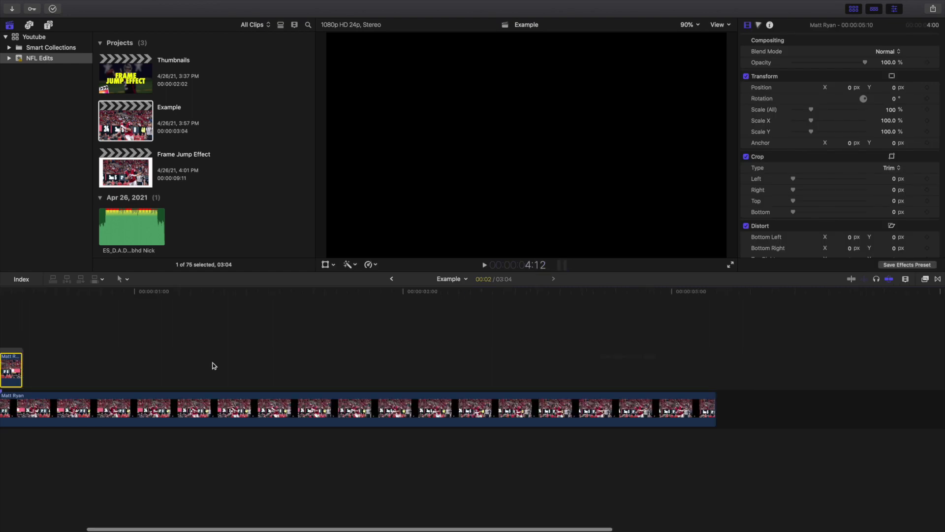
key(alt+v)
key(alt+v)
key(alt+v)
key(alt+v)
key(alt+v)
key(alt+v)
right_click(164, 365)
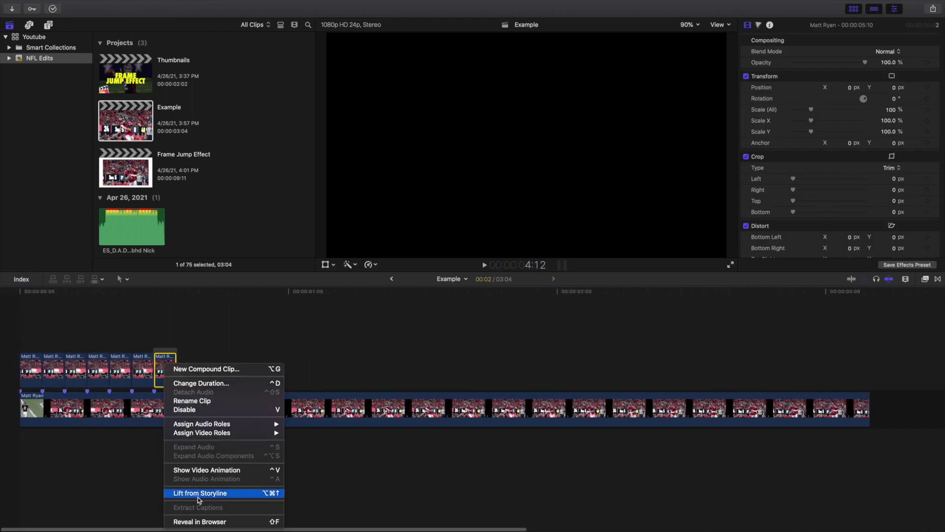
Step: Play the Example timeline twice from its start to review the freeze frames leading into the normal footage, then return to the start
click(9, 333)
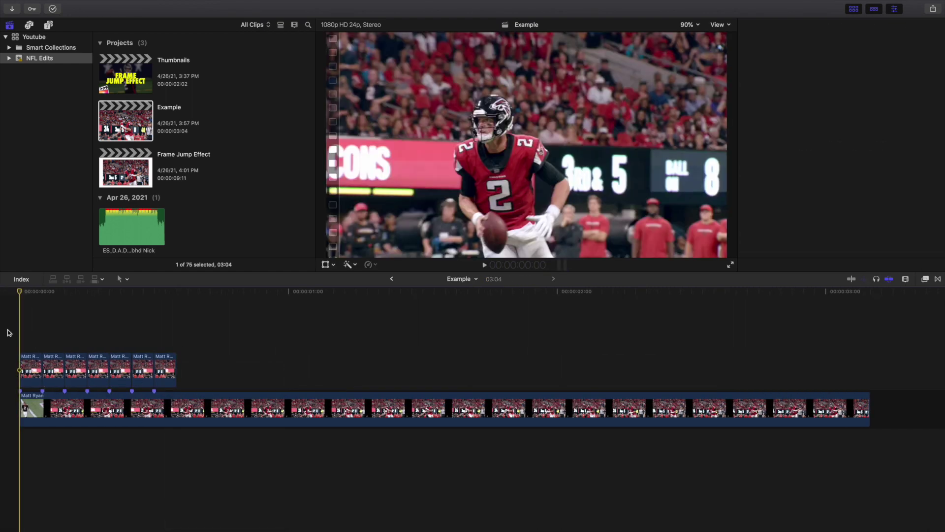
key(space)
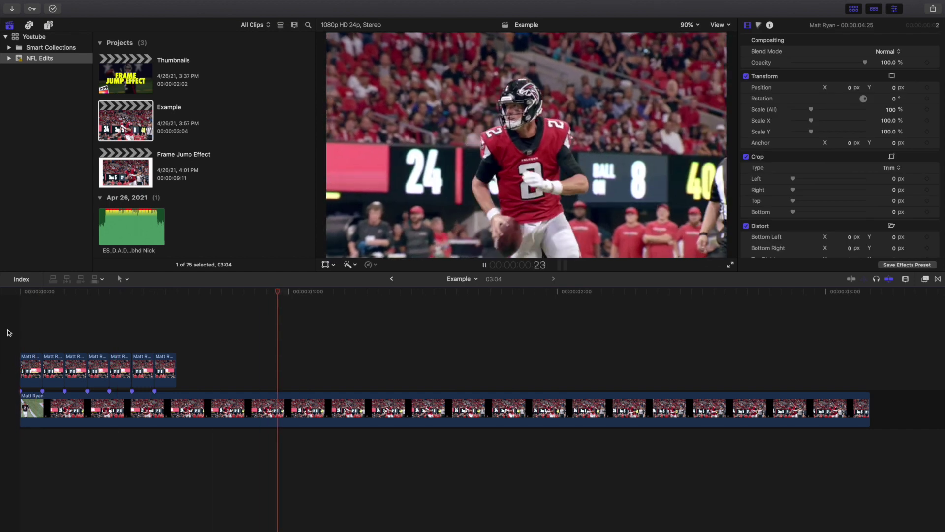
click(9, 333)
key(space)
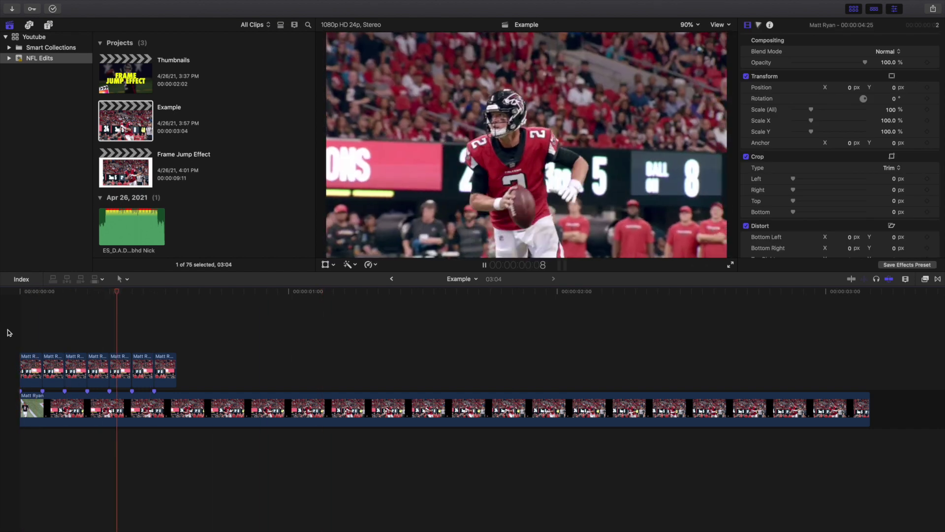
key(space)
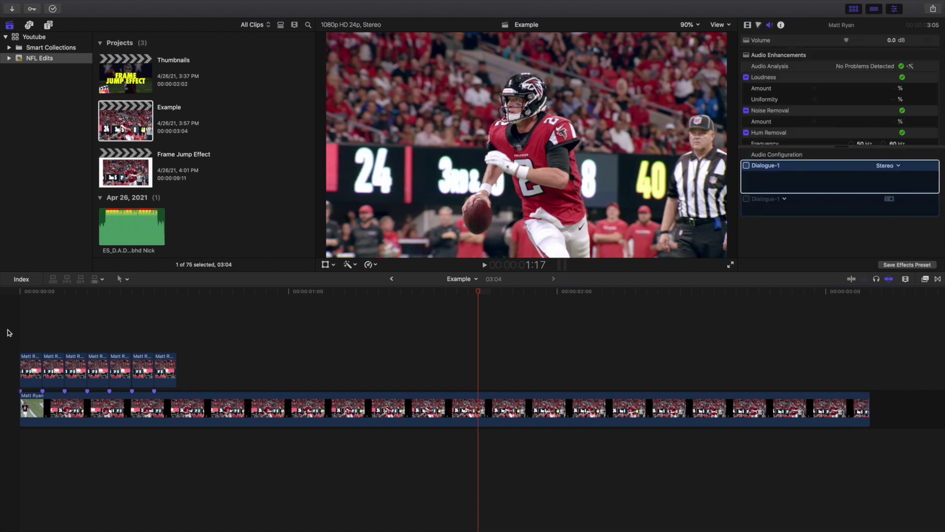
click(8, 330)
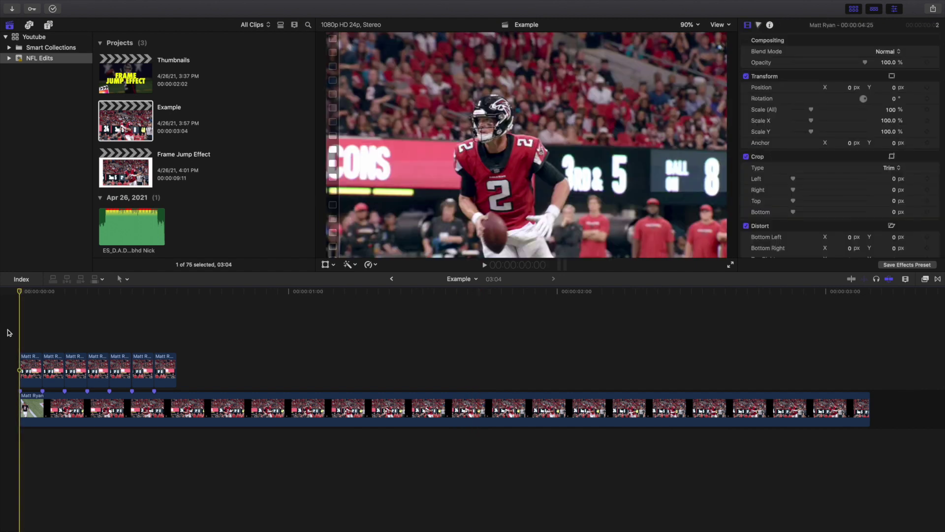